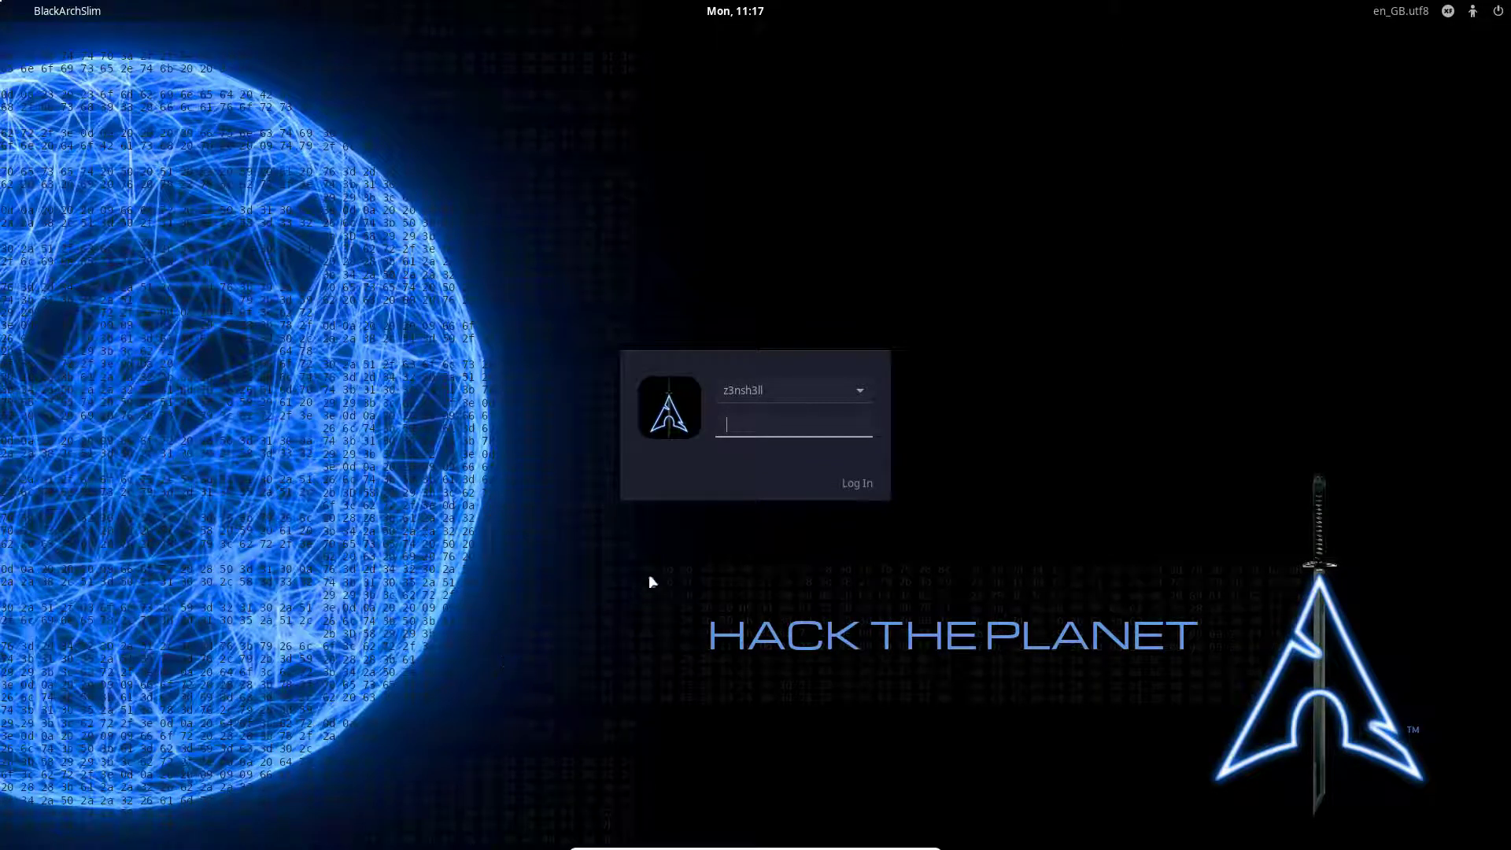
- Look through the login language and session lists, keeping Xfce Session selected
{"action": "left_click", "coordinate": [1448, 11]}
{"action": "left_click", "coordinate": [1402, 11]}
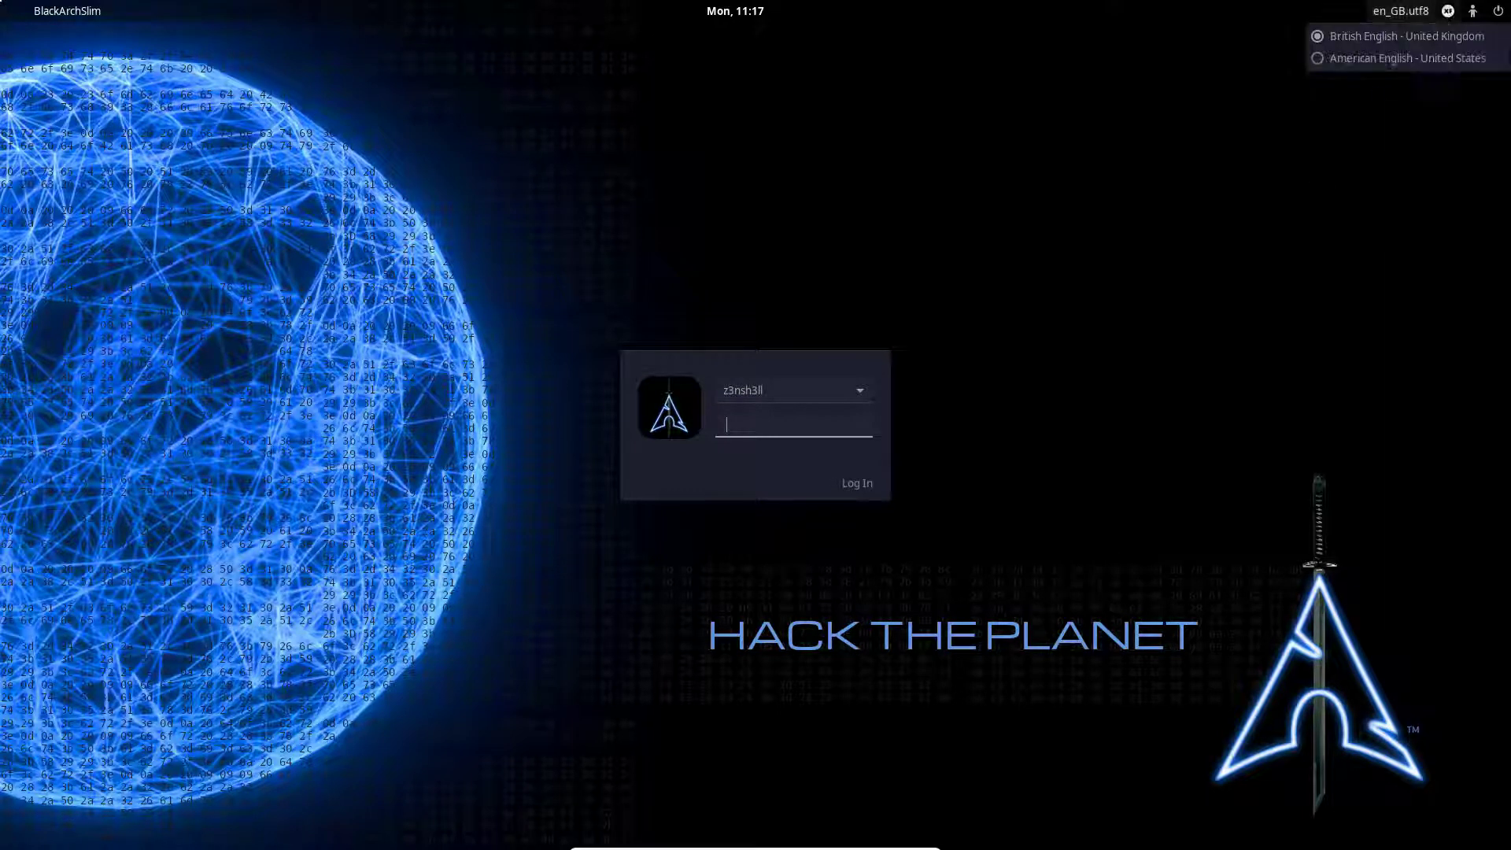
{"action": "left_click", "coordinate": [1448, 11]}
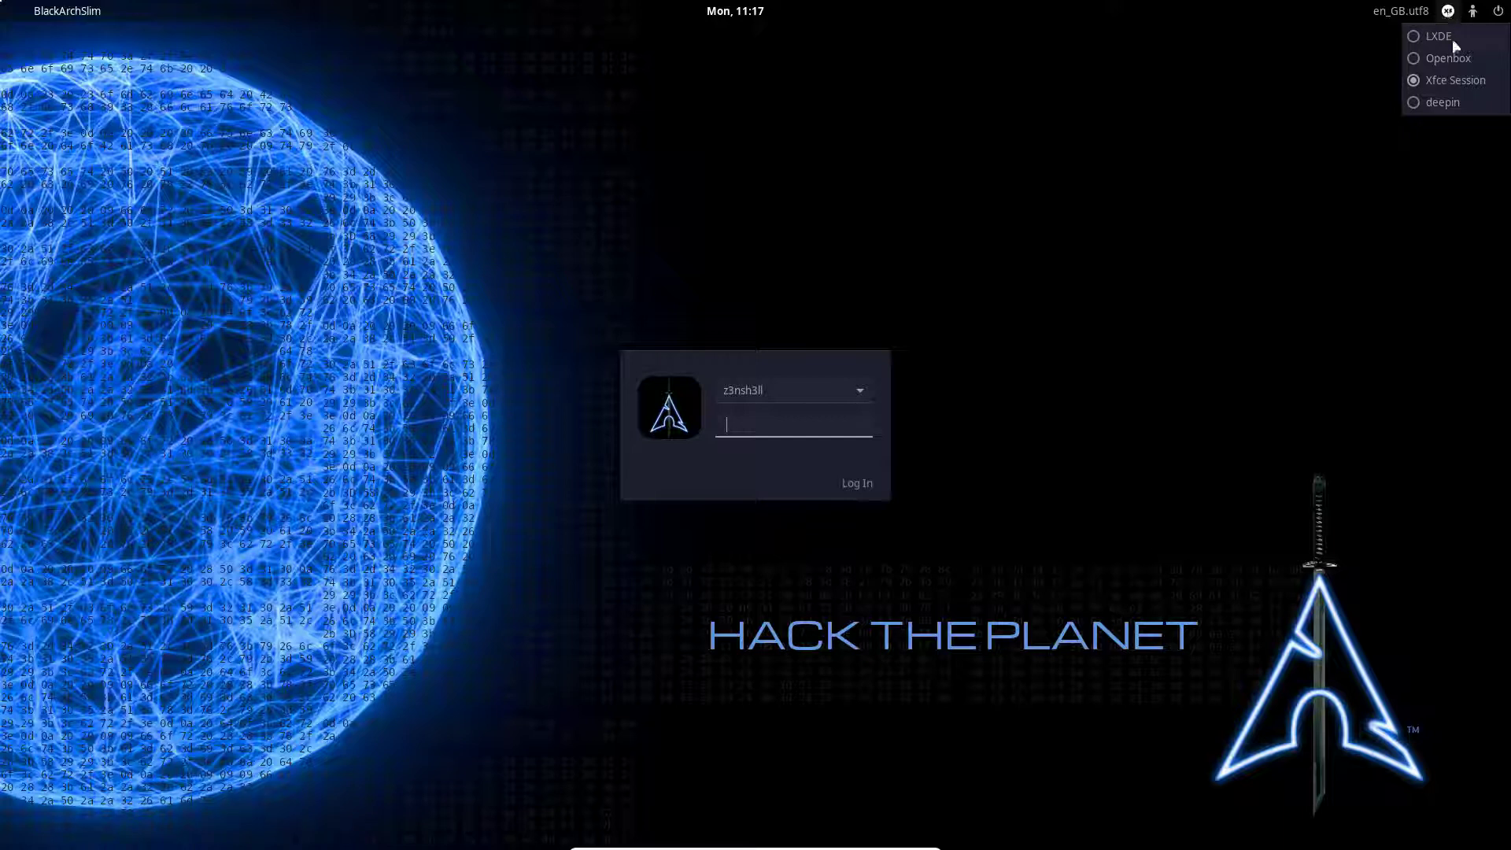
{"action": "left_click", "coordinate": [780, 421]}
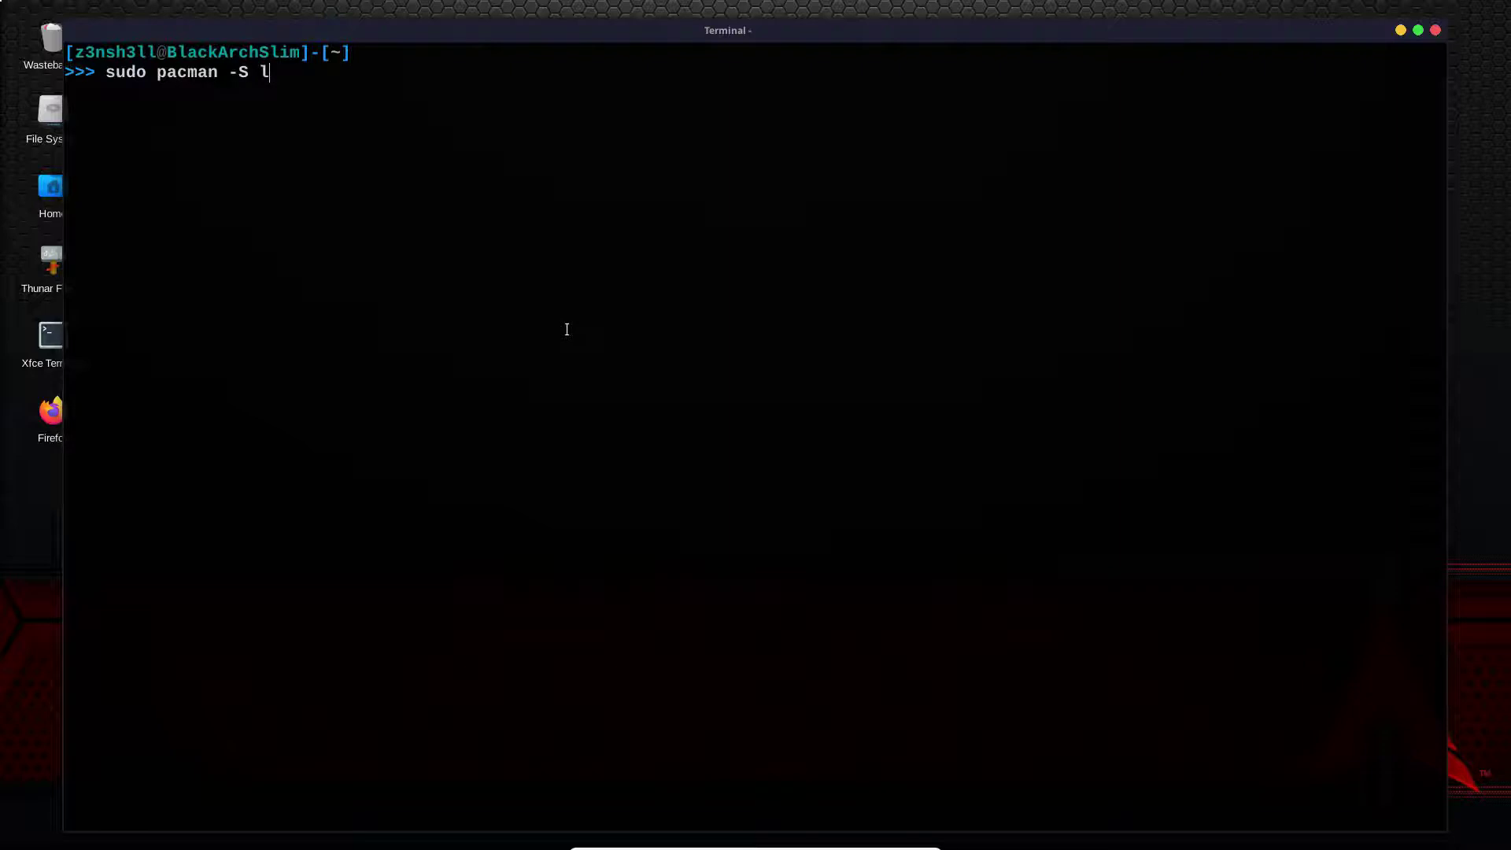
- Install lxqt and breeze-icons with sudo pacman -S, accepting all group members and confirming
{"action": "type", "text": "xqt breeze-icons"}
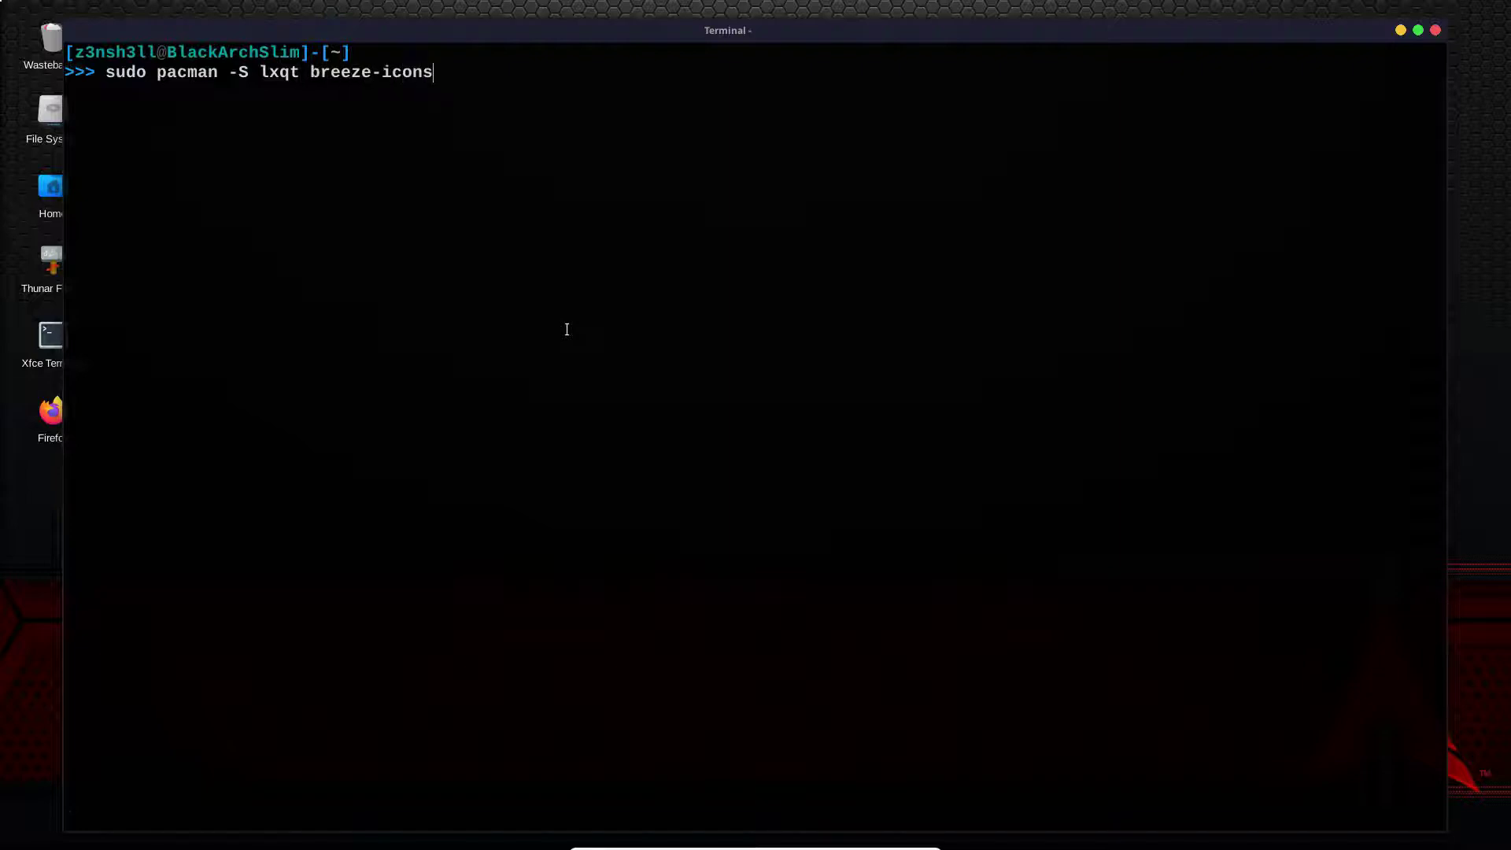
{"action": "key", "text": "Return"}
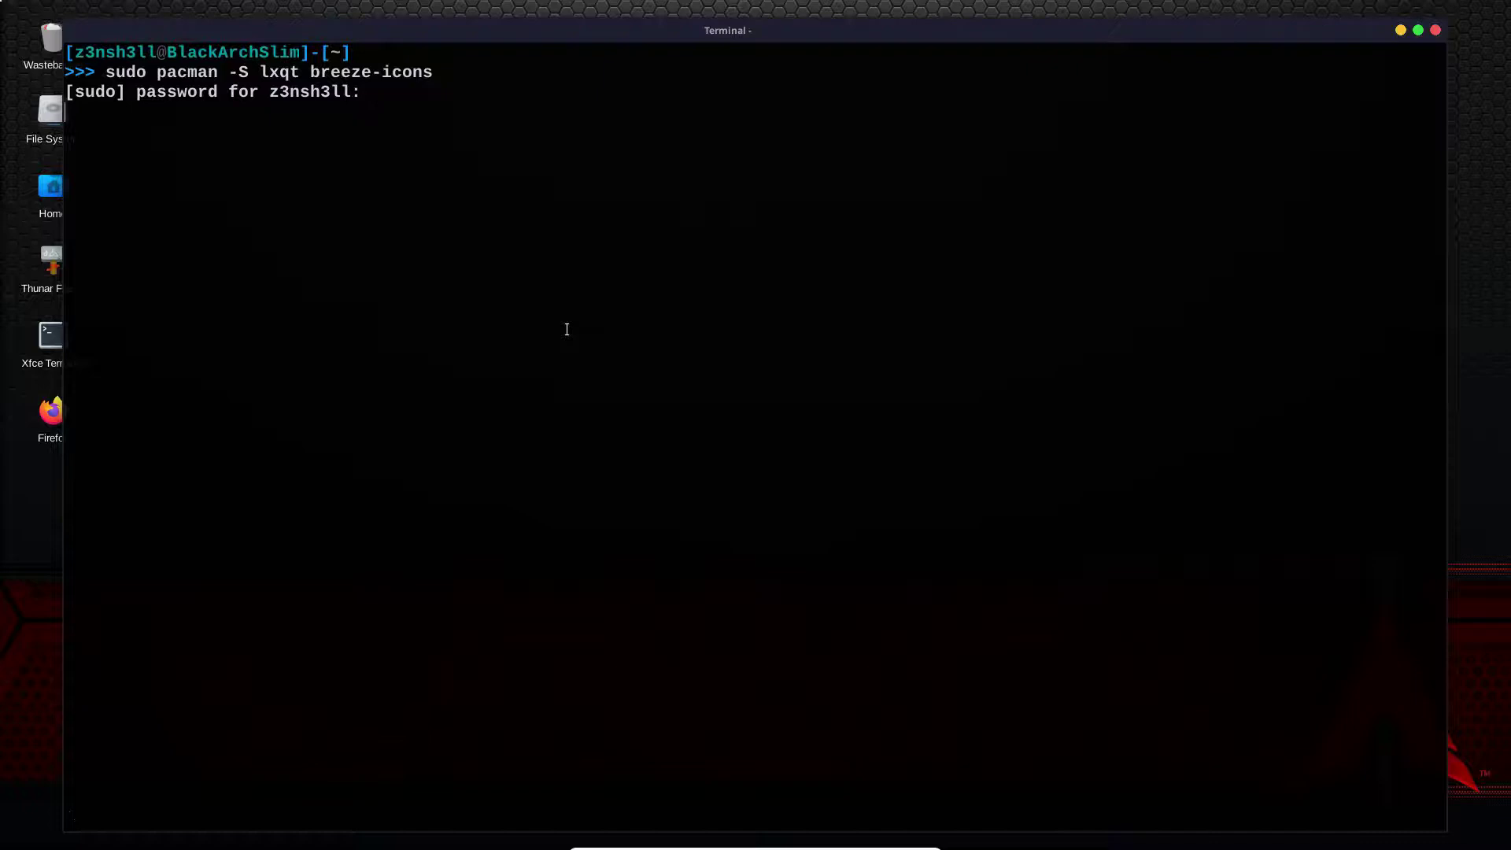
{"action": "key", "text": "Return"}
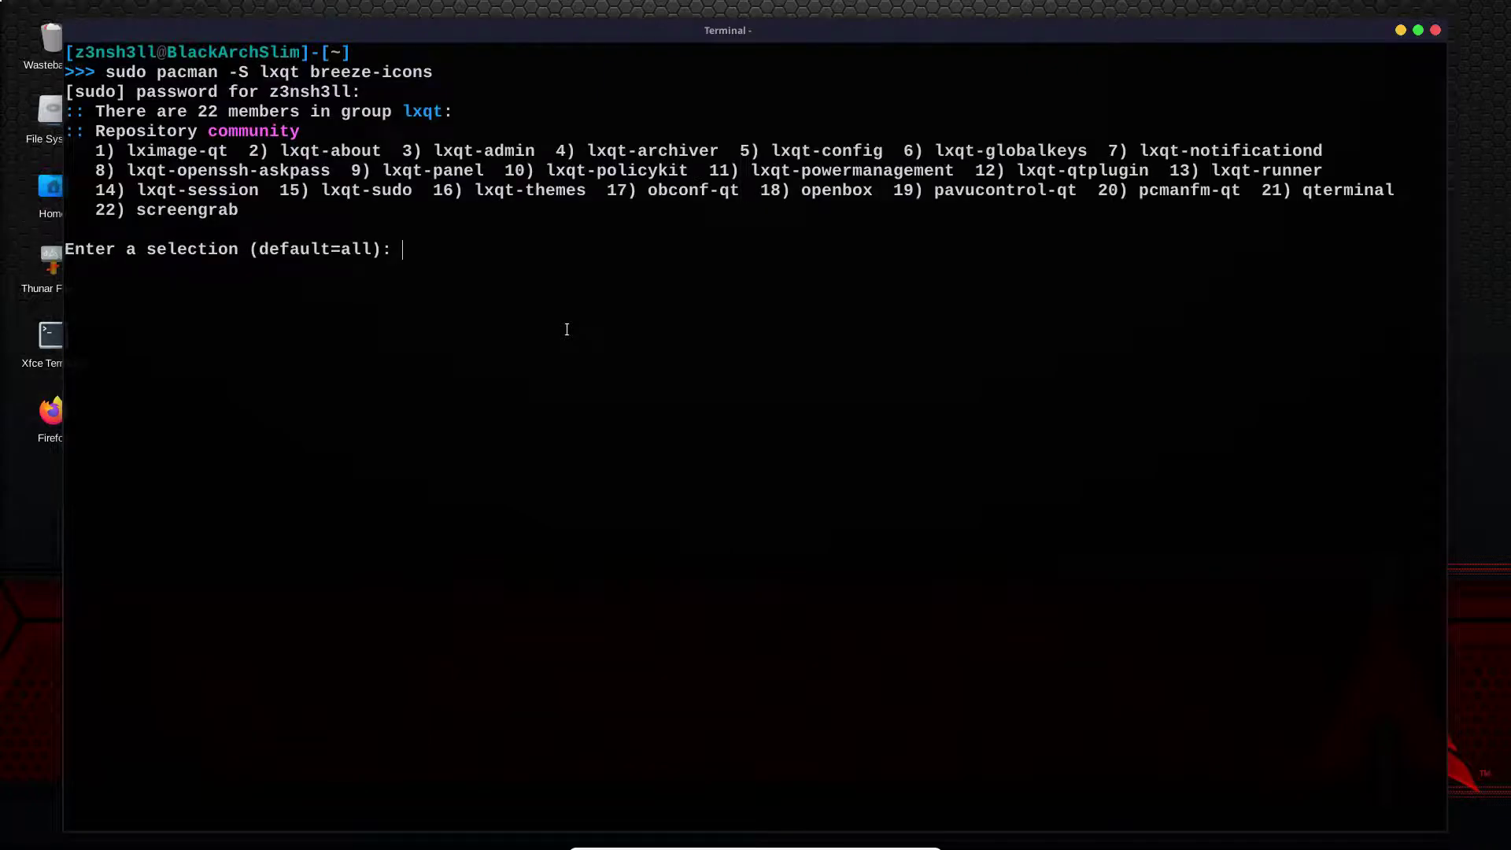
{"action": "key", "text": "Return"}
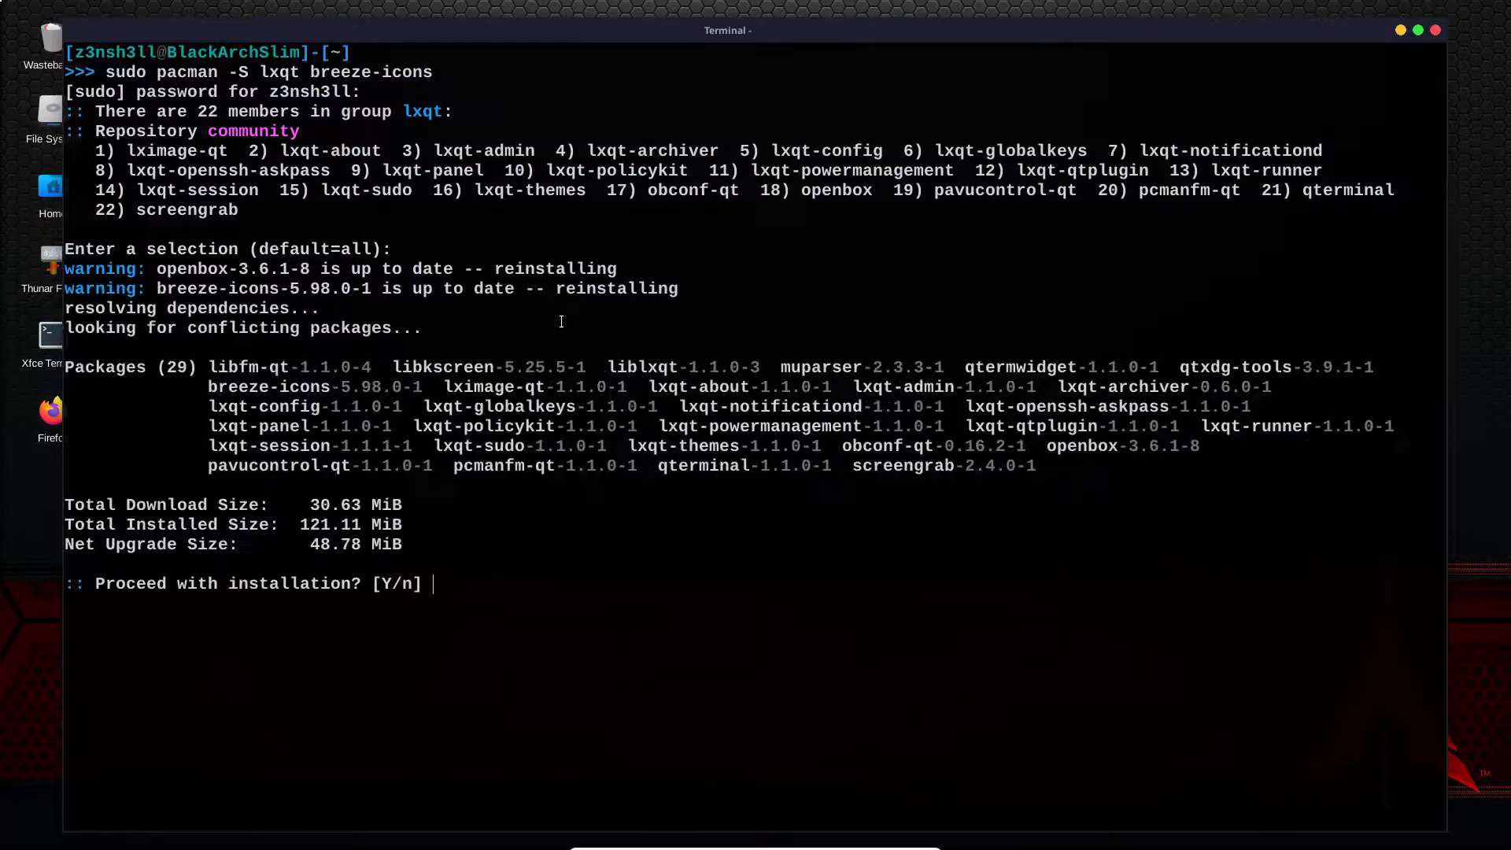
{"action": "key", "text": "Return"}
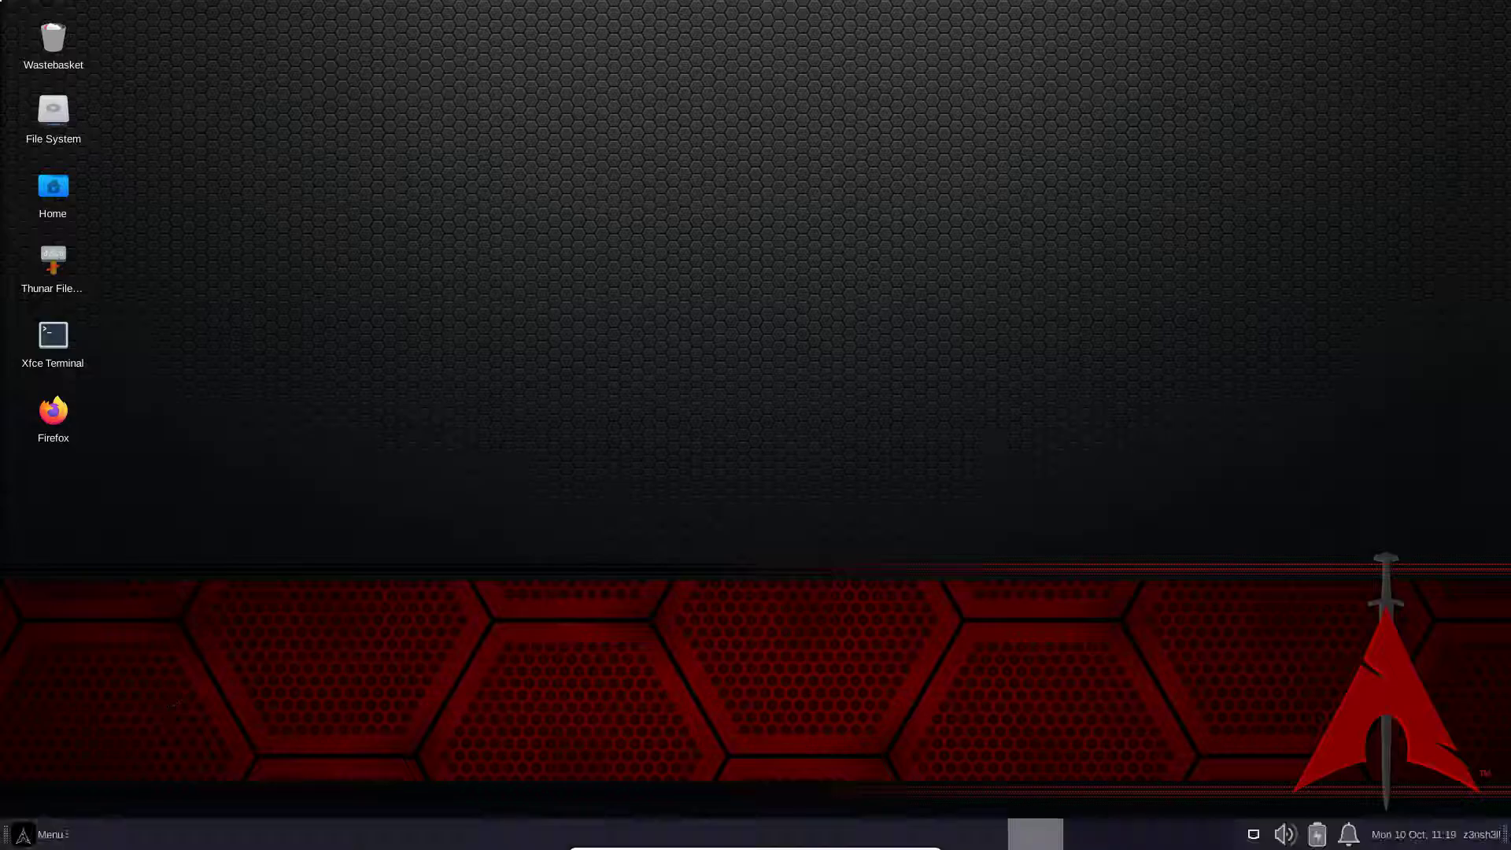
- Log out of the Xfce session from the applications menu
{"action": "left_click", "coordinate": [47, 835]}
{"action": "left_click", "coordinate": [351, 445]}
{"action": "left_click", "coordinate": [678, 370]}
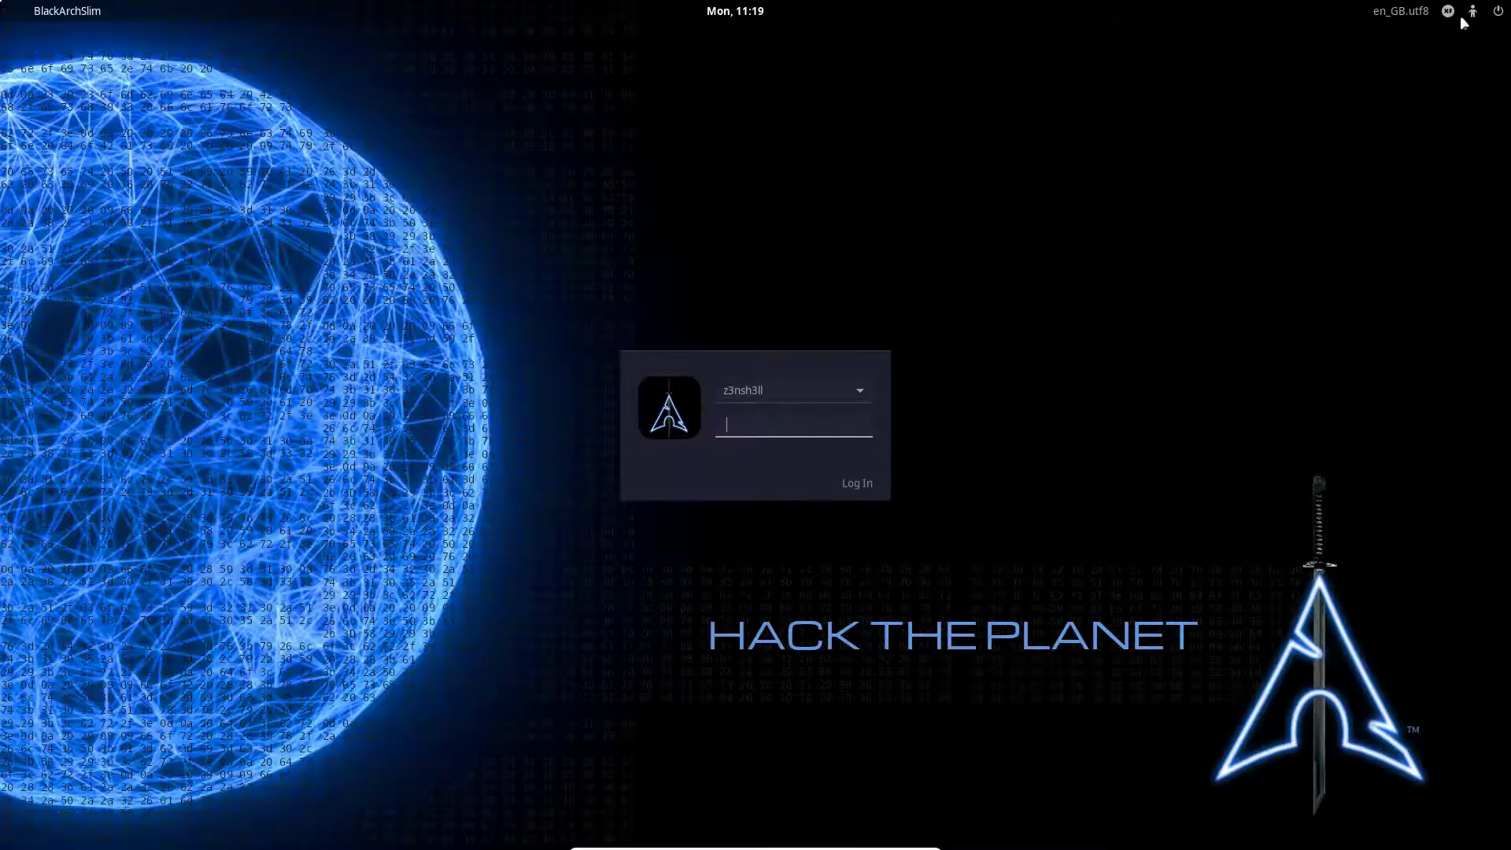
- Switch the LightDM session to LXQt Desktop and log in
{"action": "left_click", "coordinate": [1449, 11]}
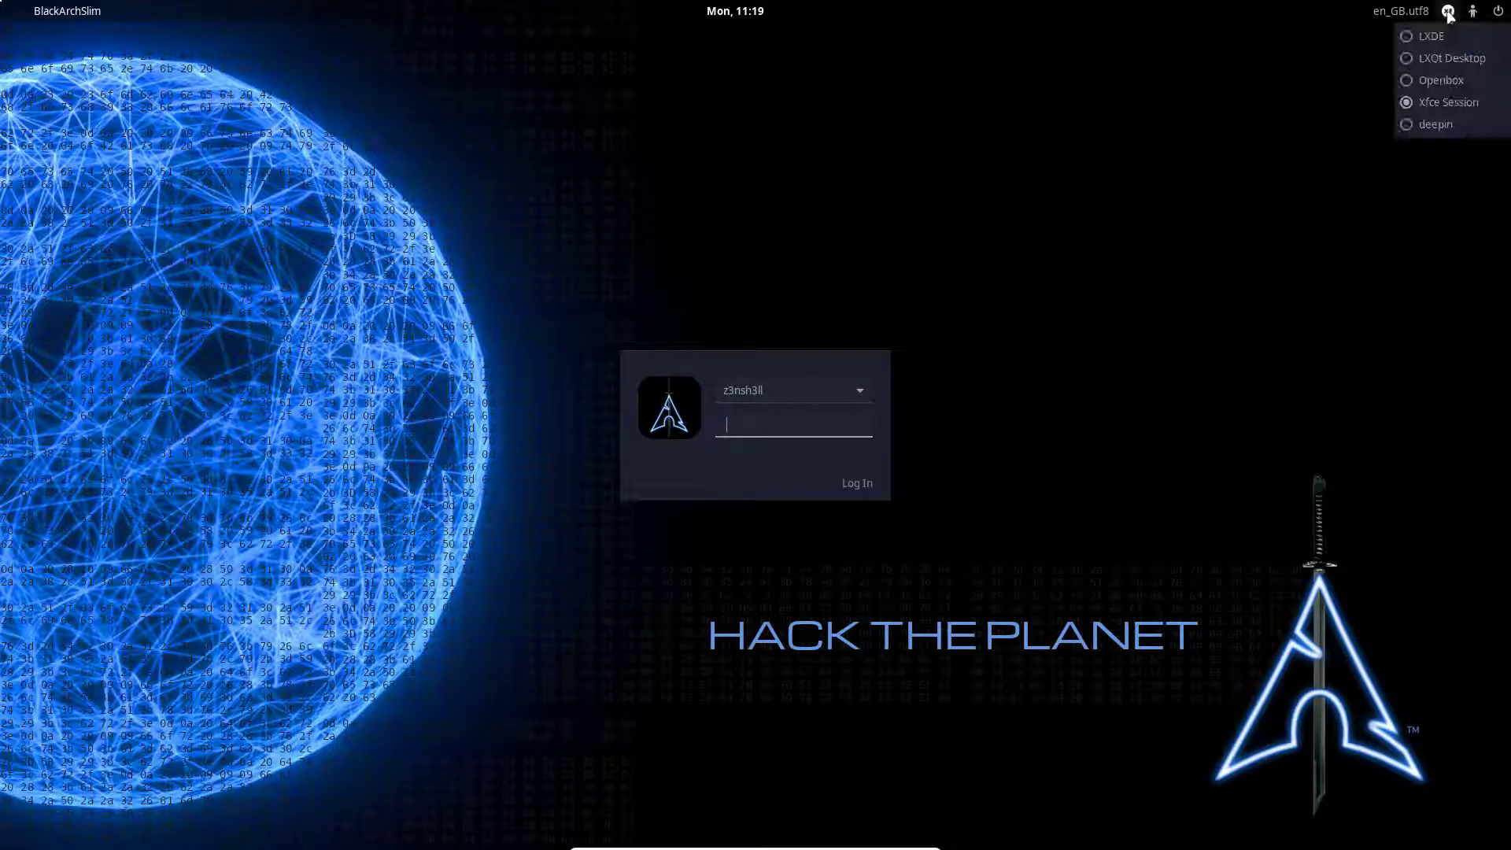
{"action": "left_click", "coordinate": [1443, 59]}
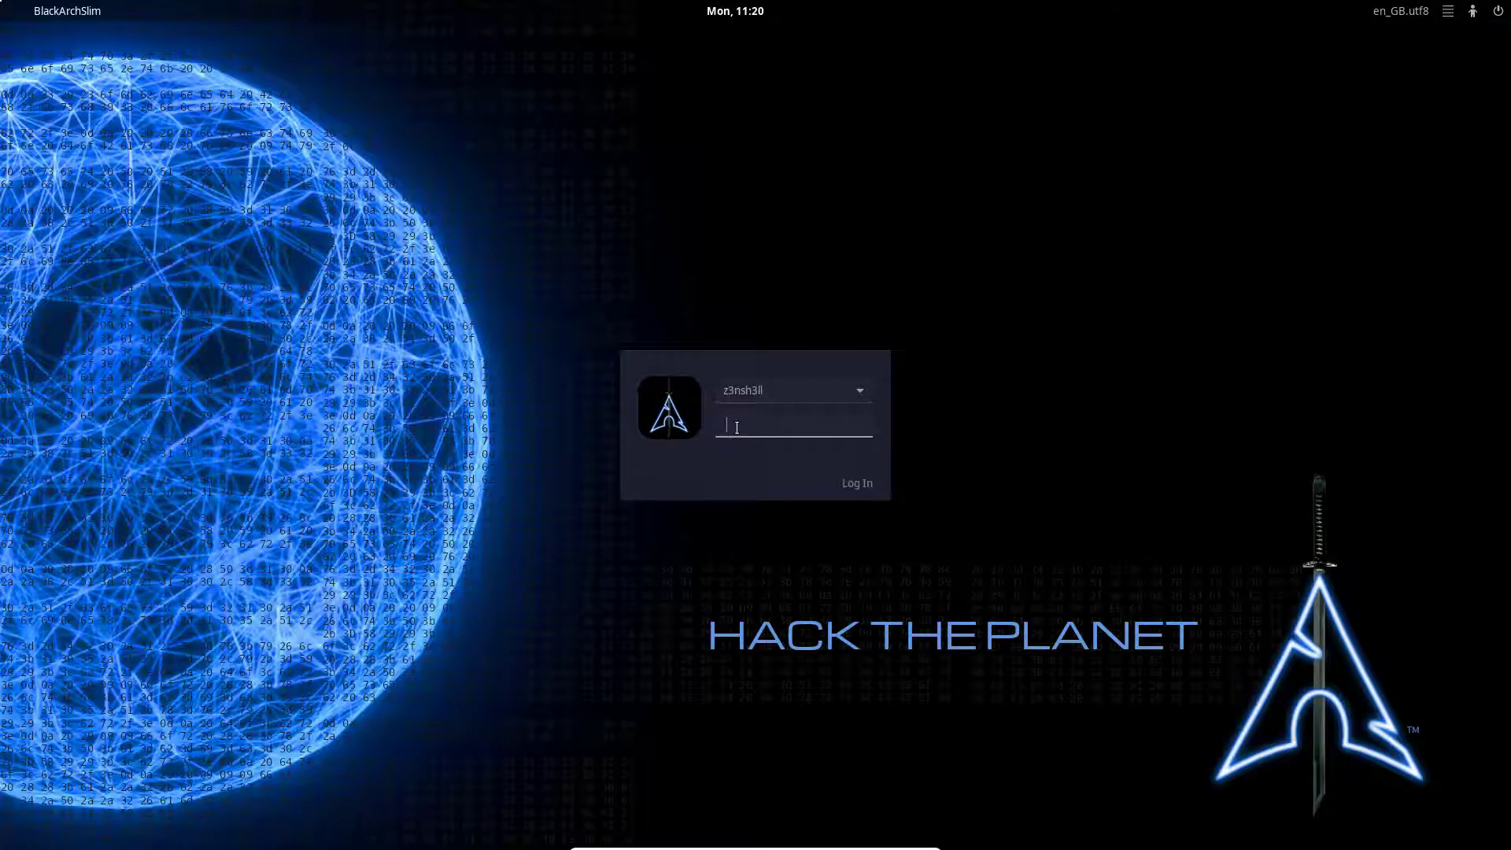
{"action": "key", "text": "Return"}
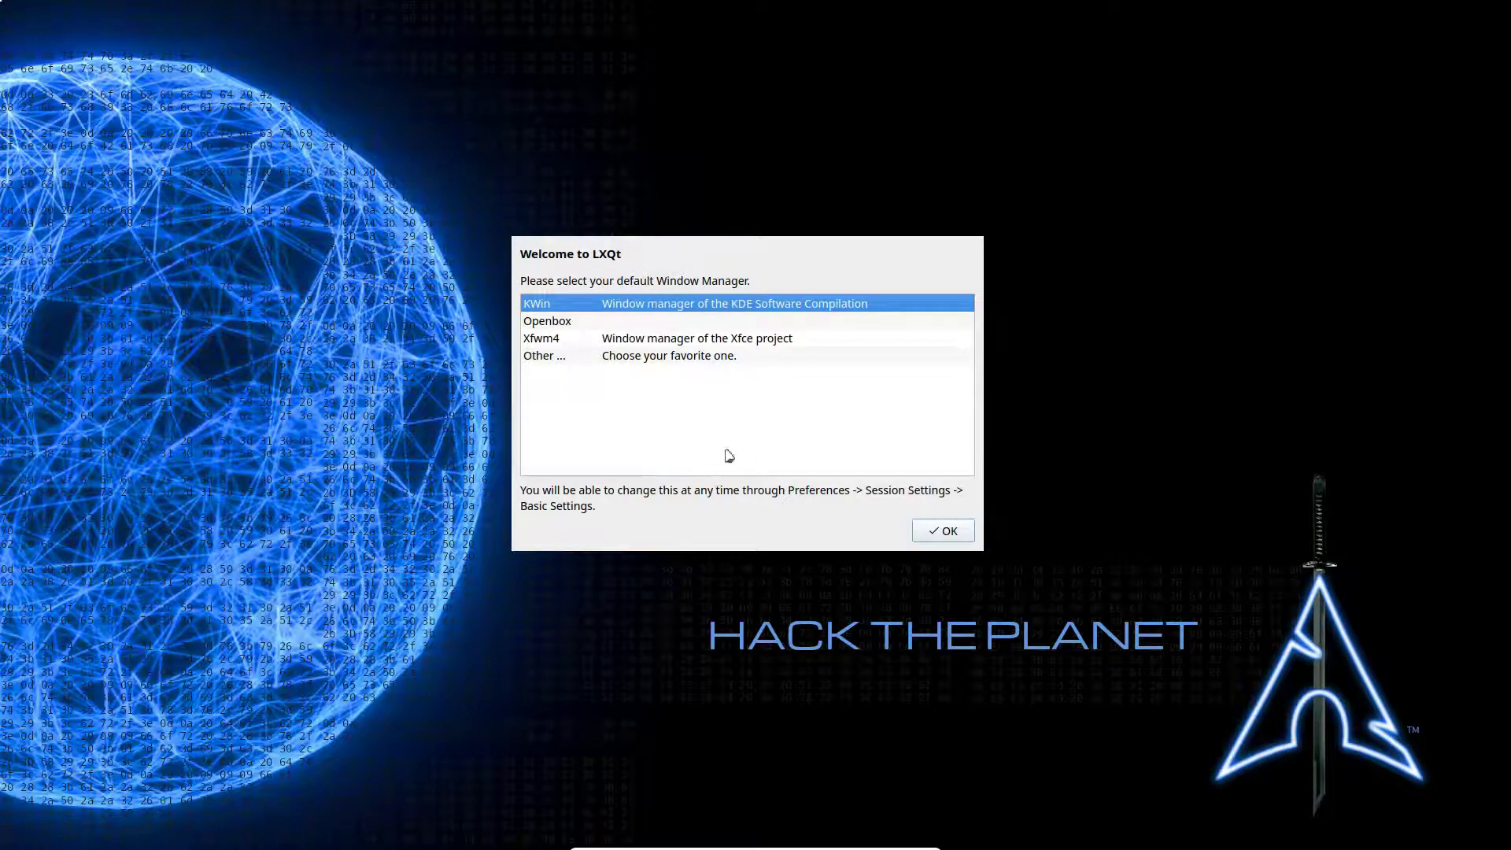
- Choose Openbox as the default window manager in the Welcome to LXQt dialog
{"action": "left_click", "coordinate": [561, 324]}
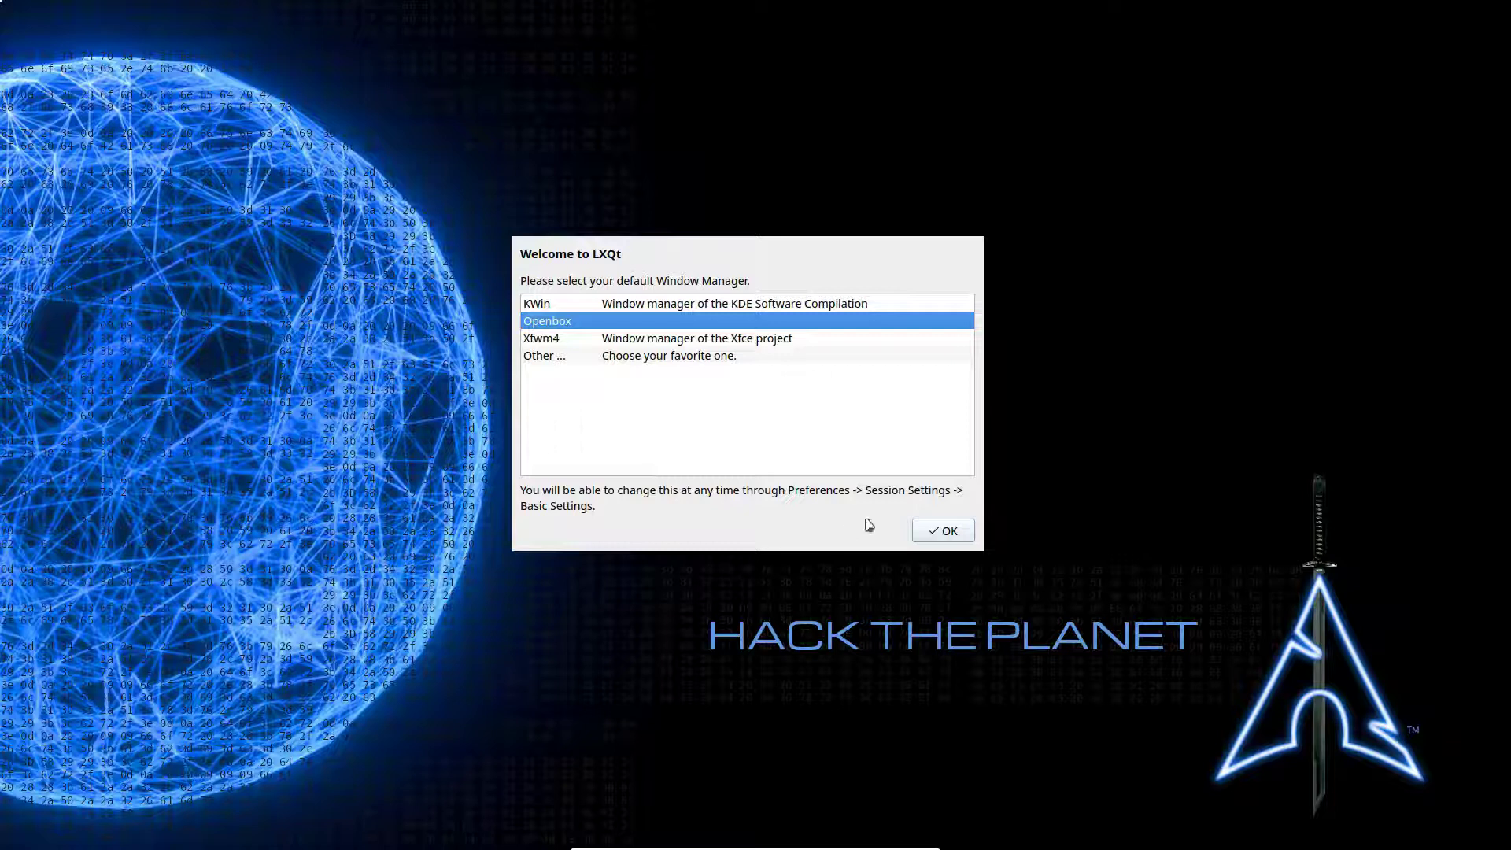
{"action": "left_click", "coordinate": [944, 534]}
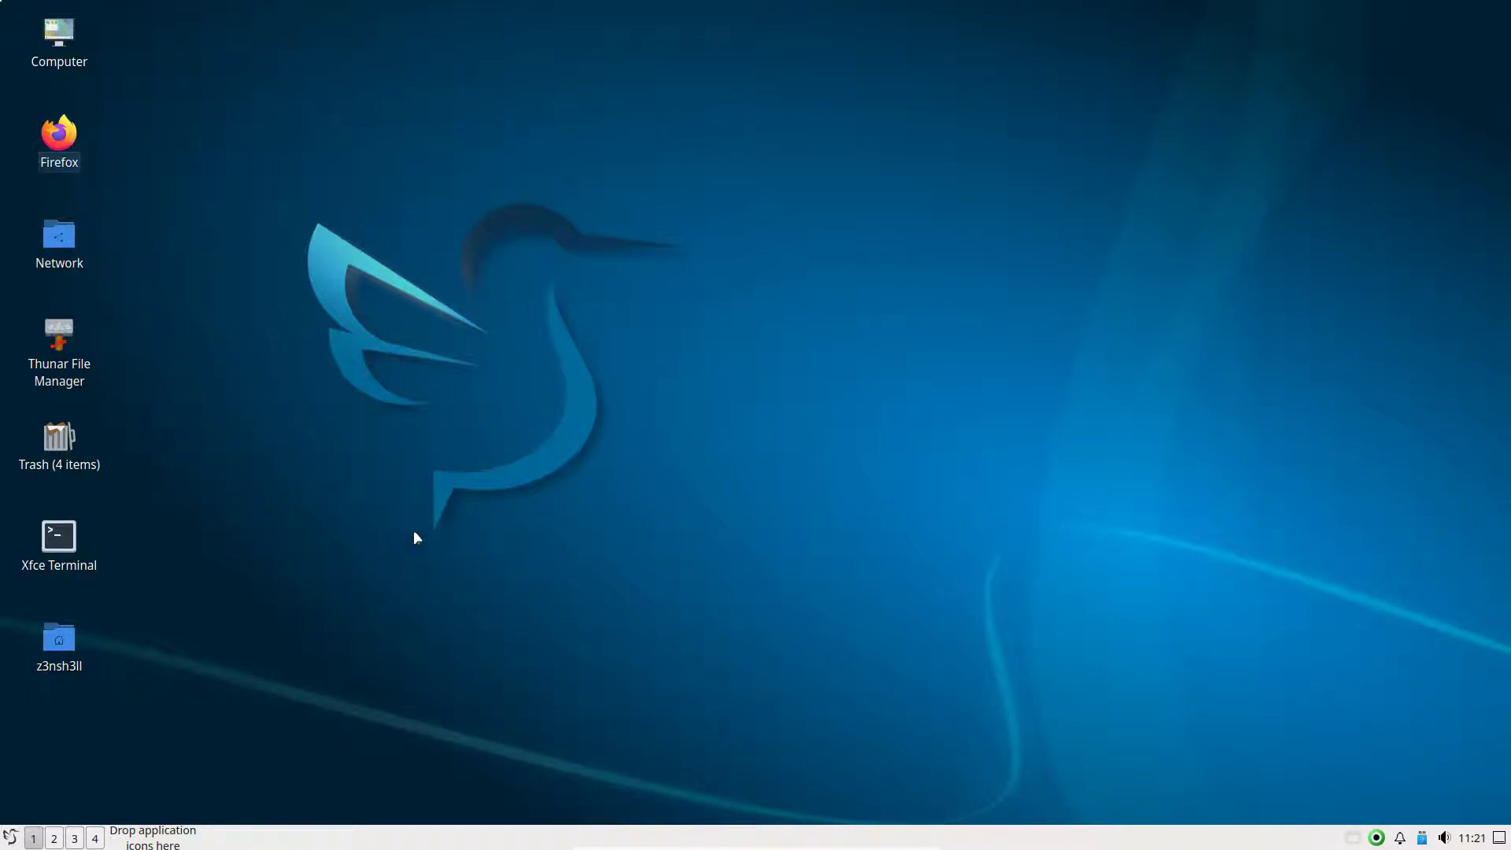
- Browse the application menu through Preferences to the LXQt Settings list
{"action": "left_click", "coordinate": [11, 839]}
{"action": "mouse_move", "coordinate": [94, 523]}
{"action": "left_click", "coordinate": [669, 455]}
{"action": "left_click", "coordinate": [11, 840]}
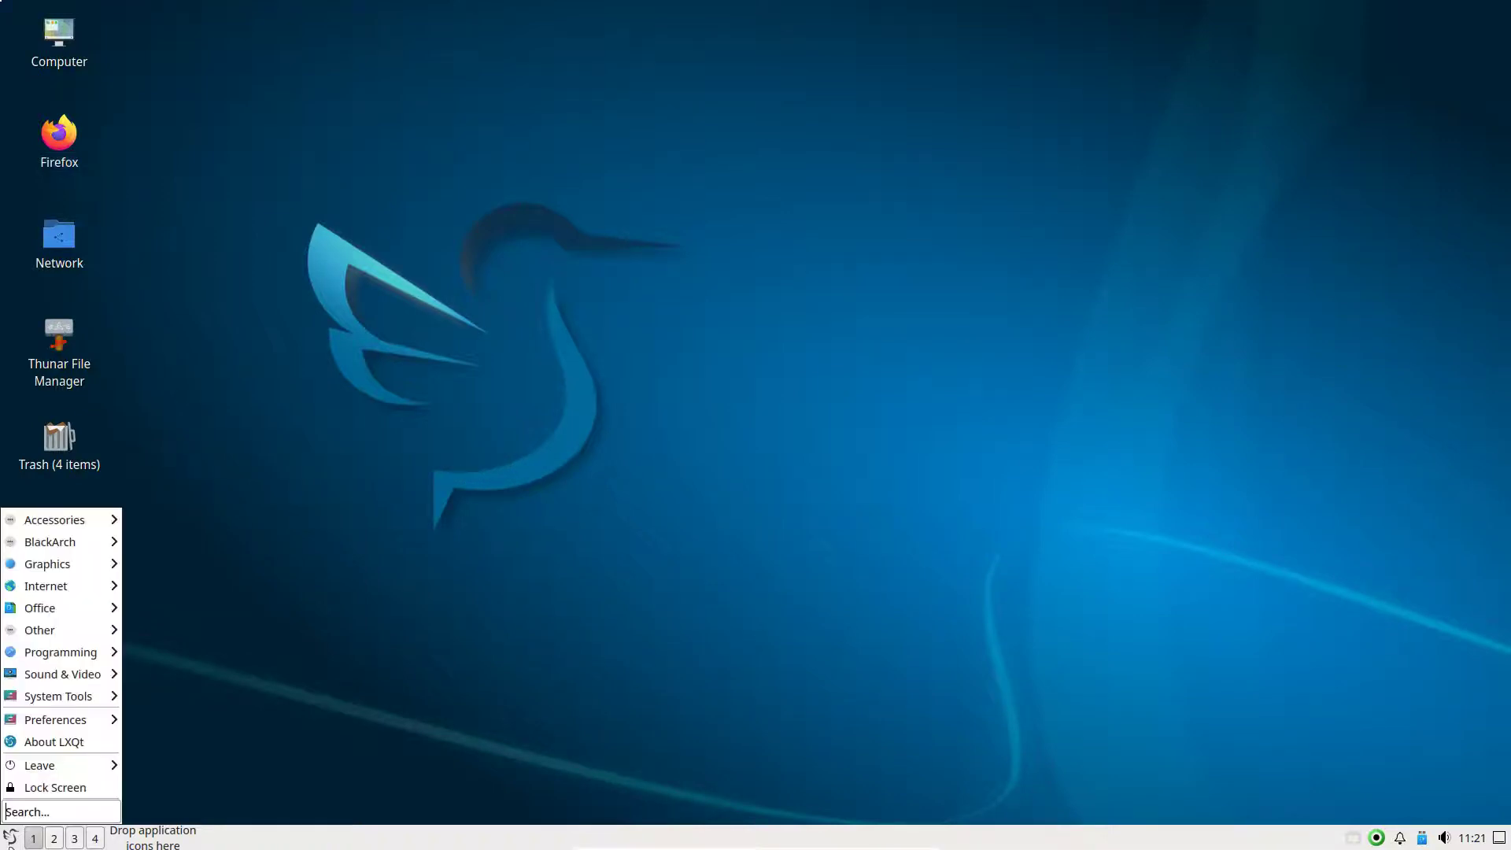
{"action": "mouse_move", "coordinate": [25, 599]}
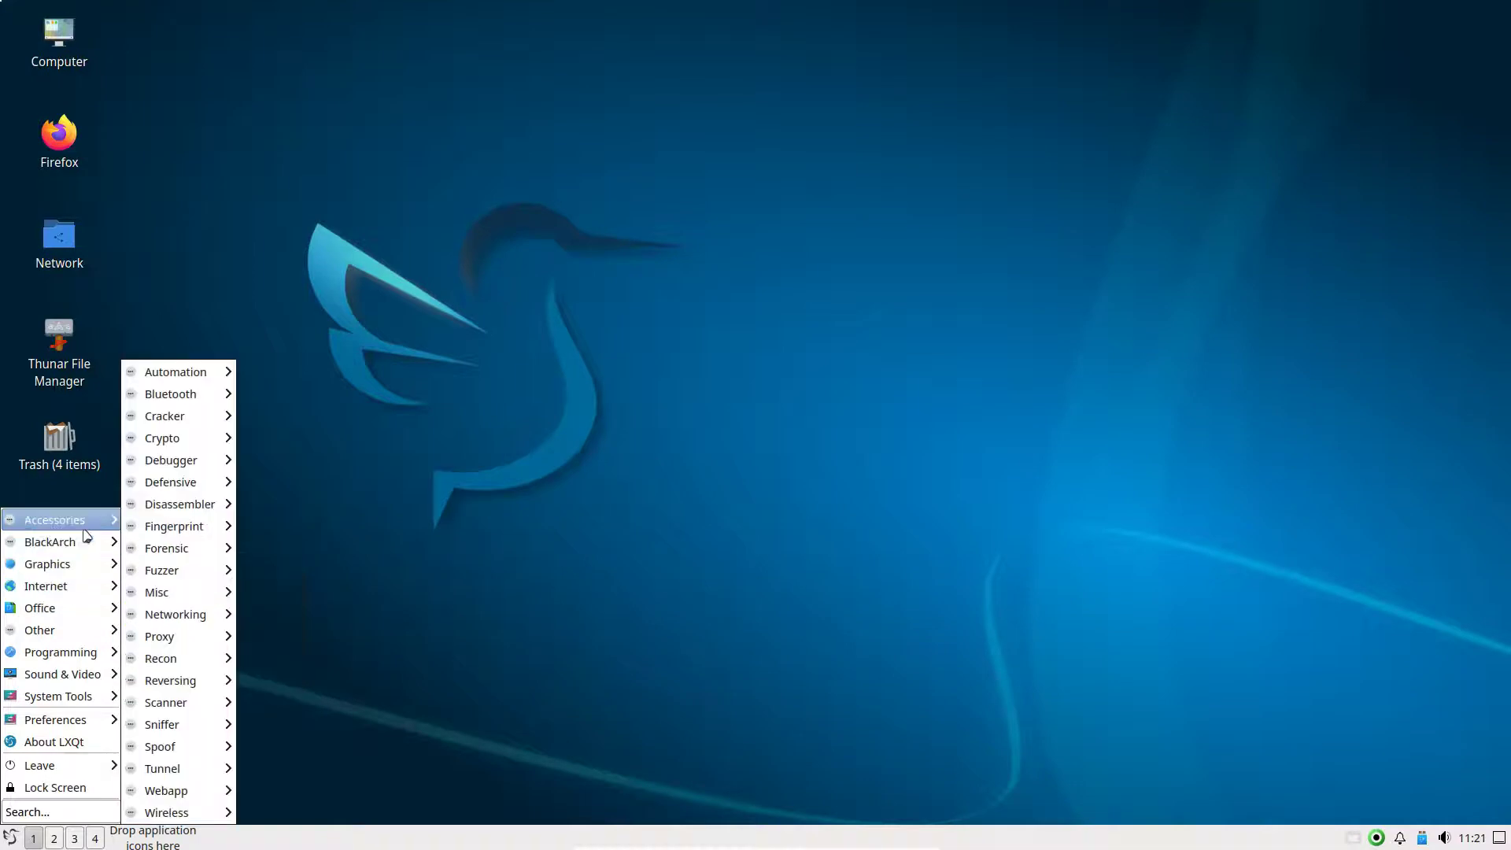
{"action": "mouse_move", "coordinate": [85, 533]}
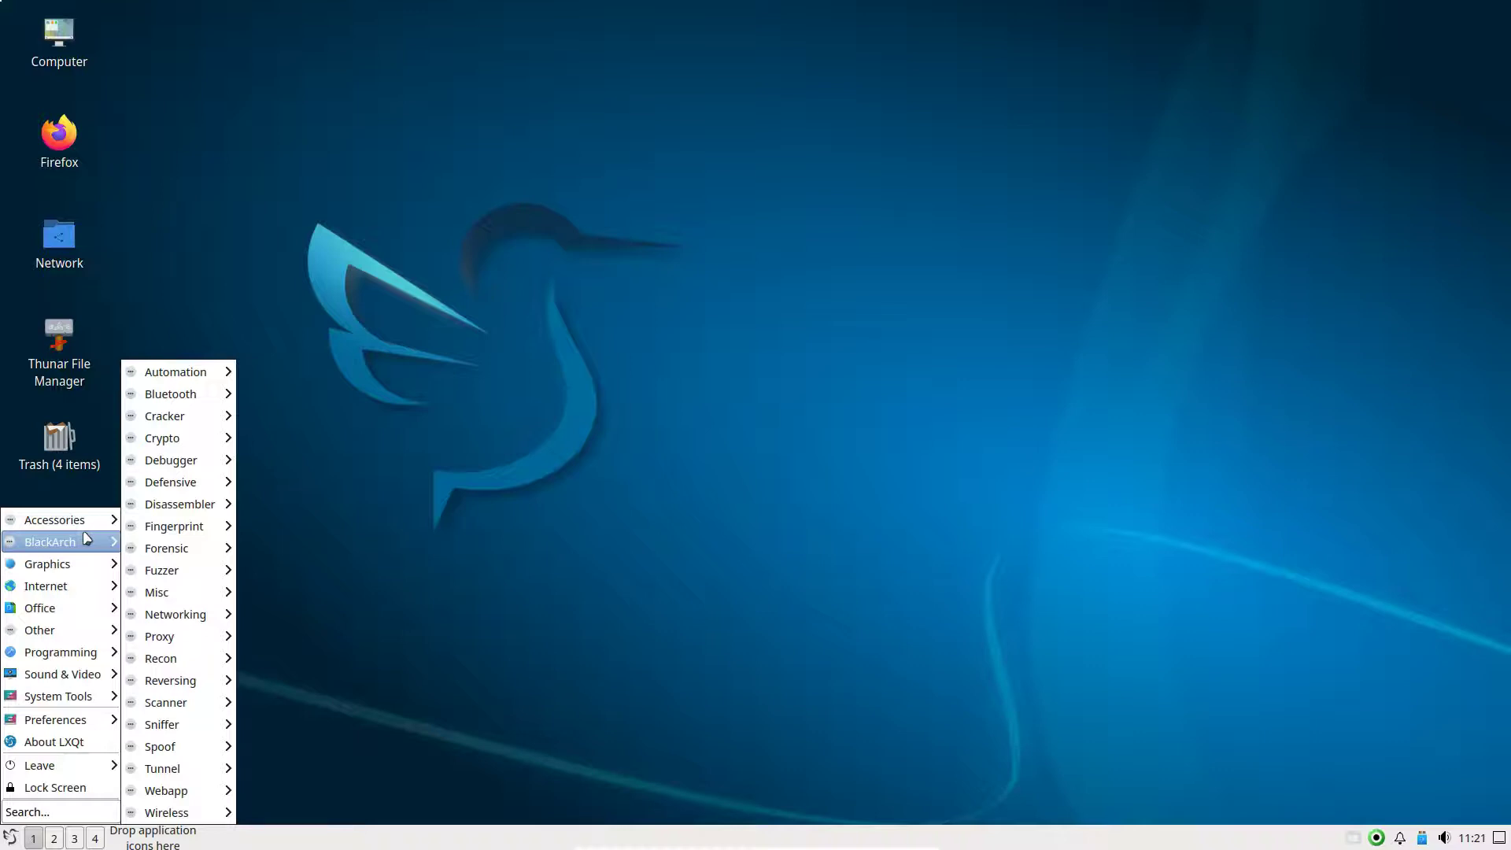
{"action": "mouse_move", "coordinate": [62, 725]}
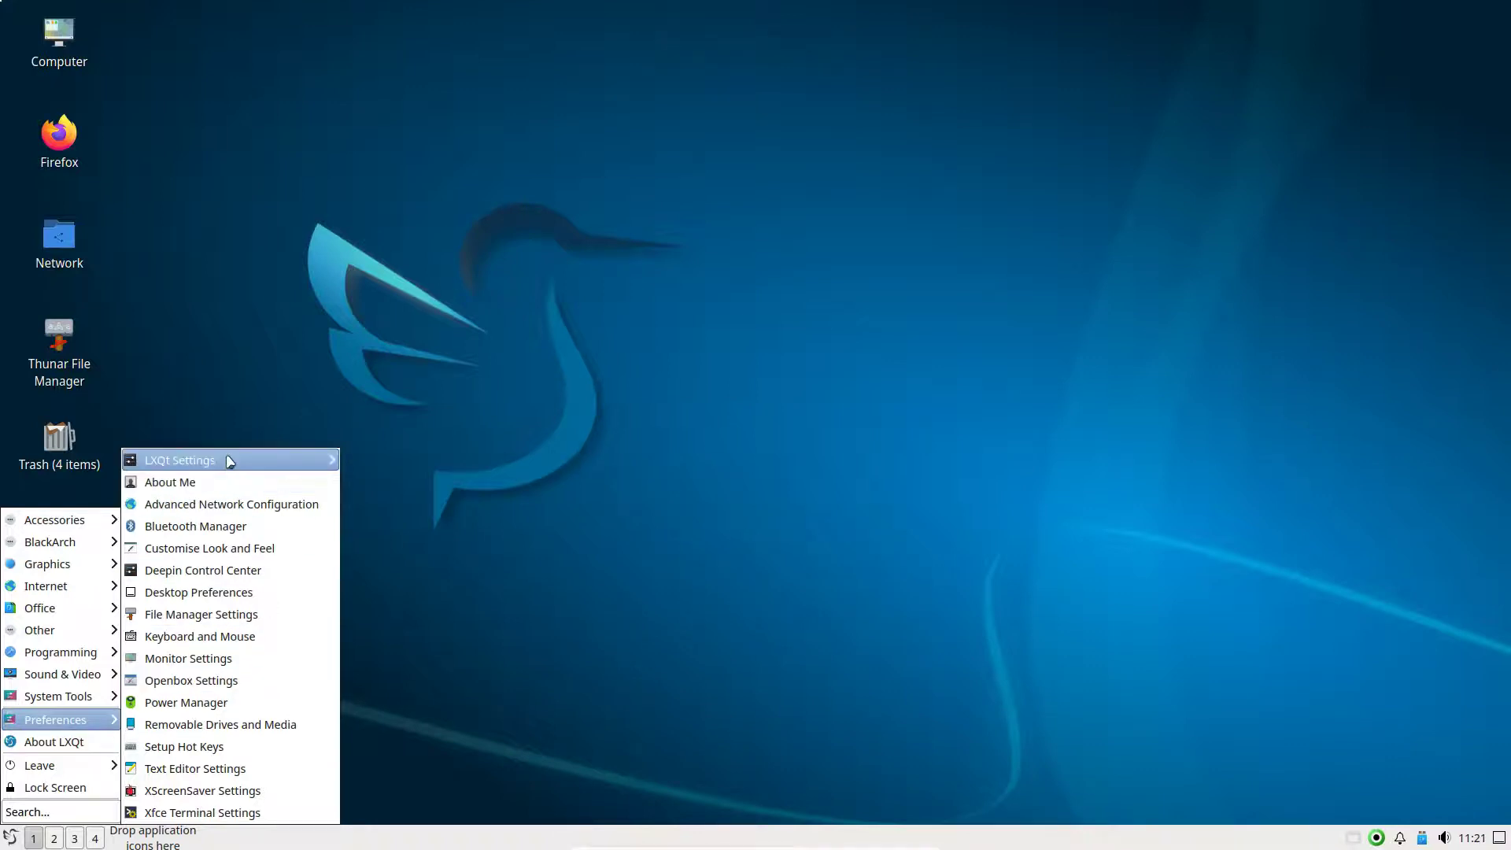
{"action": "mouse_move", "coordinate": [229, 461]}
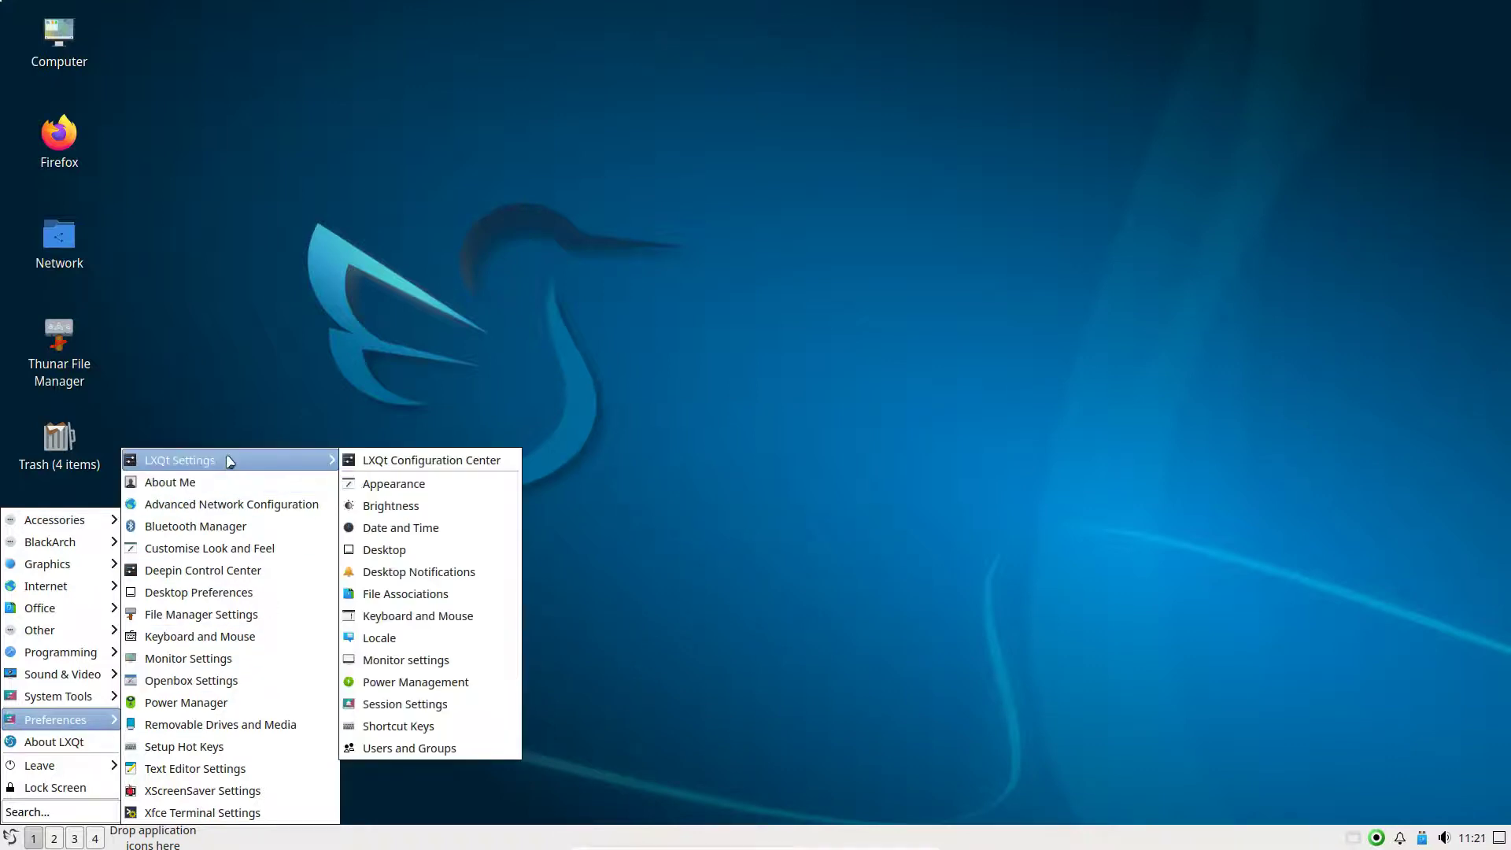
- In Appearance settings, select and apply the Arch-Colors LXQt theme
{"action": "left_click", "coordinate": [416, 486]}
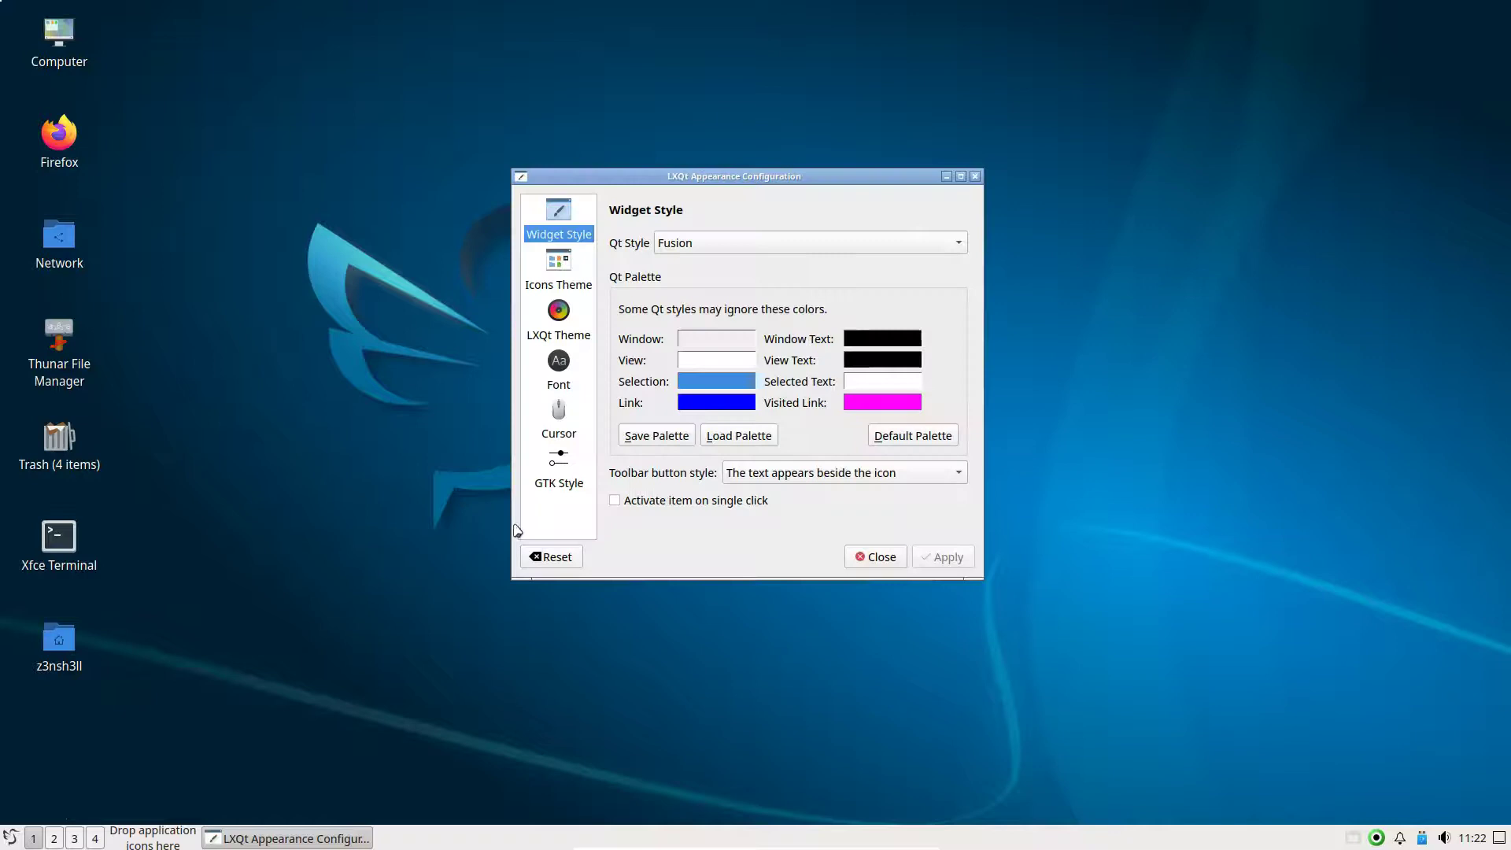
{"action": "left_click", "coordinate": [558, 323]}
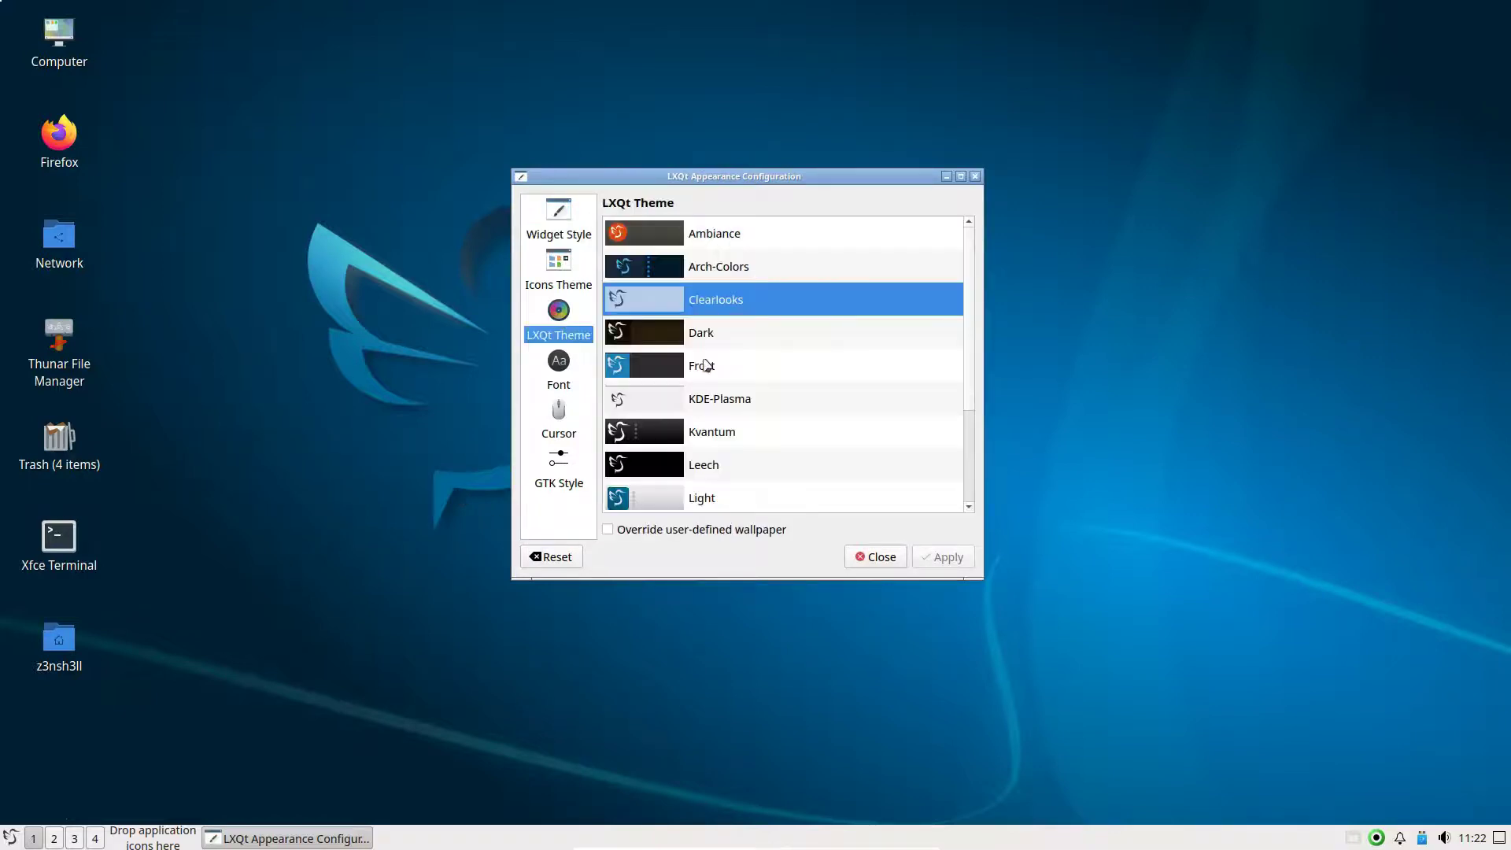
{"action": "scroll", "coordinate": [763, 387], "scroll_direction": "down", "scroll_amount": 2}
{"action": "scroll", "coordinate": [760, 409], "scroll_direction": "up", "scroll_amount": 2}
{"action": "left_click", "coordinate": [712, 268]}
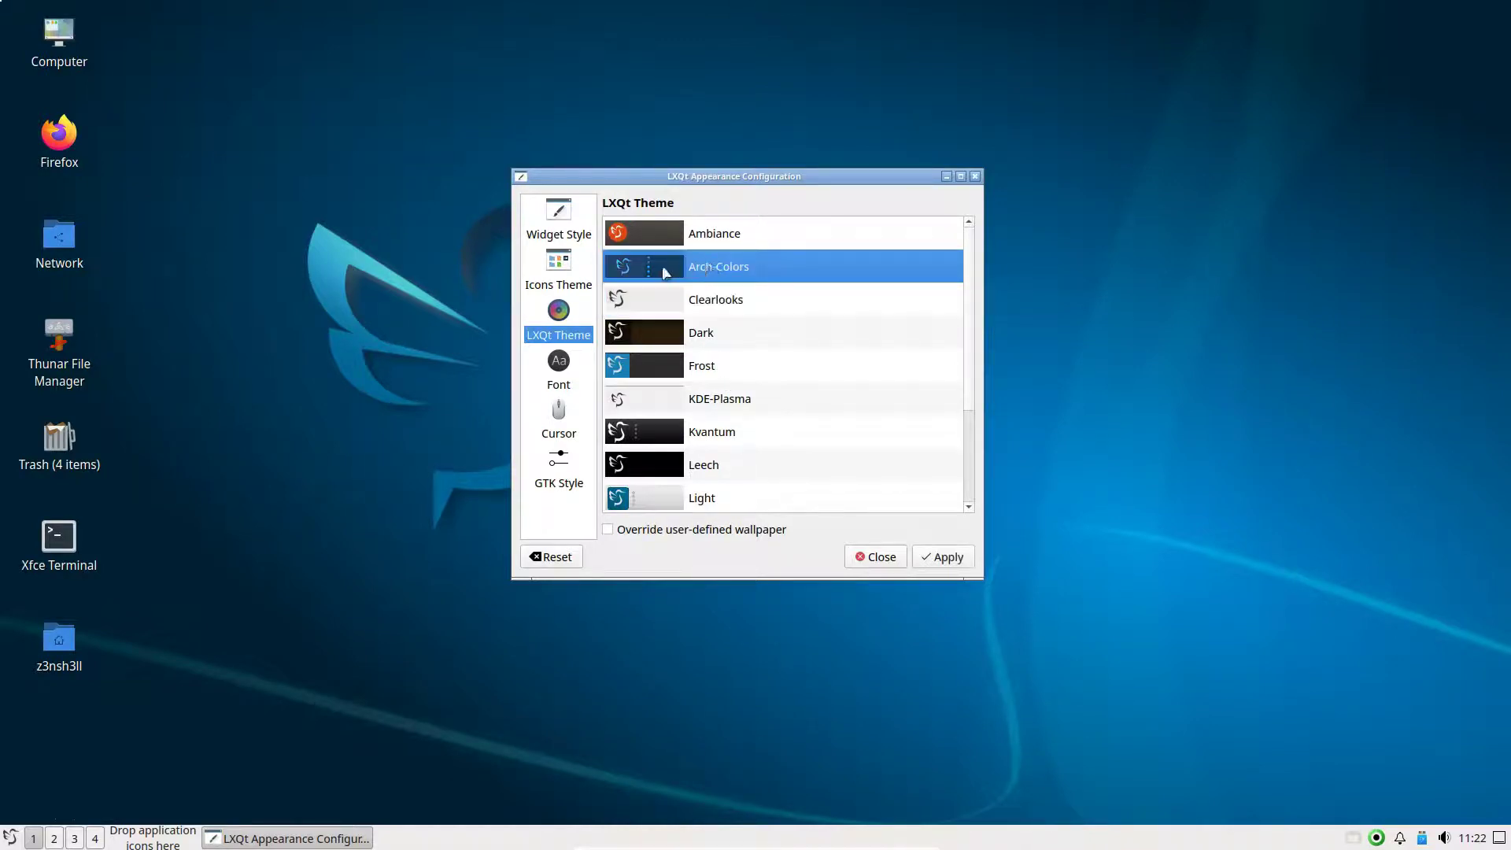
{"action": "left_click", "coordinate": [935, 557]}
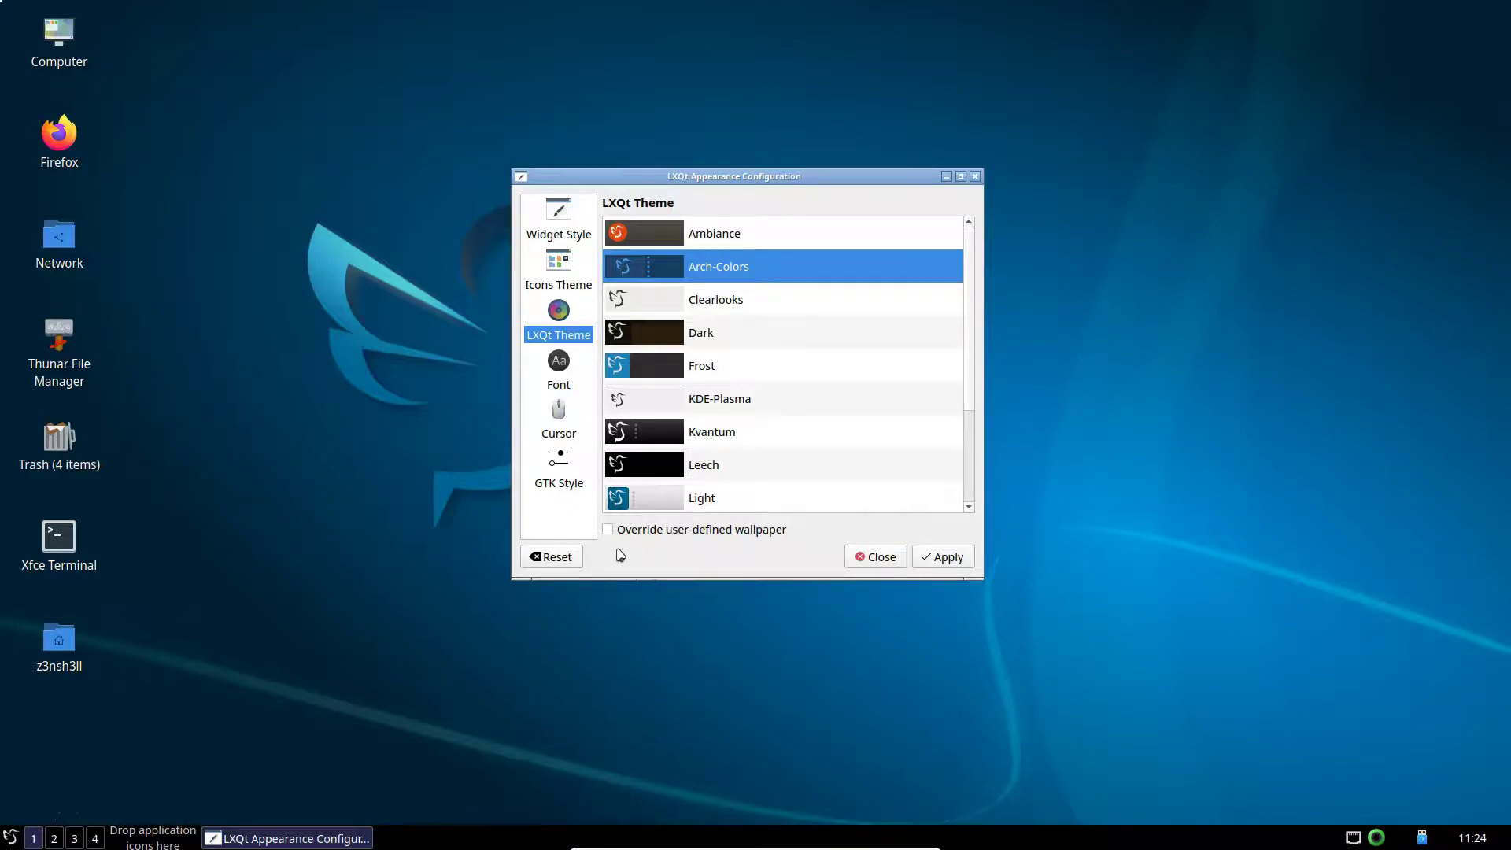
- Let the theme override the user wallpaper and apply that setting
{"action": "left_click", "coordinate": [608, 529]}
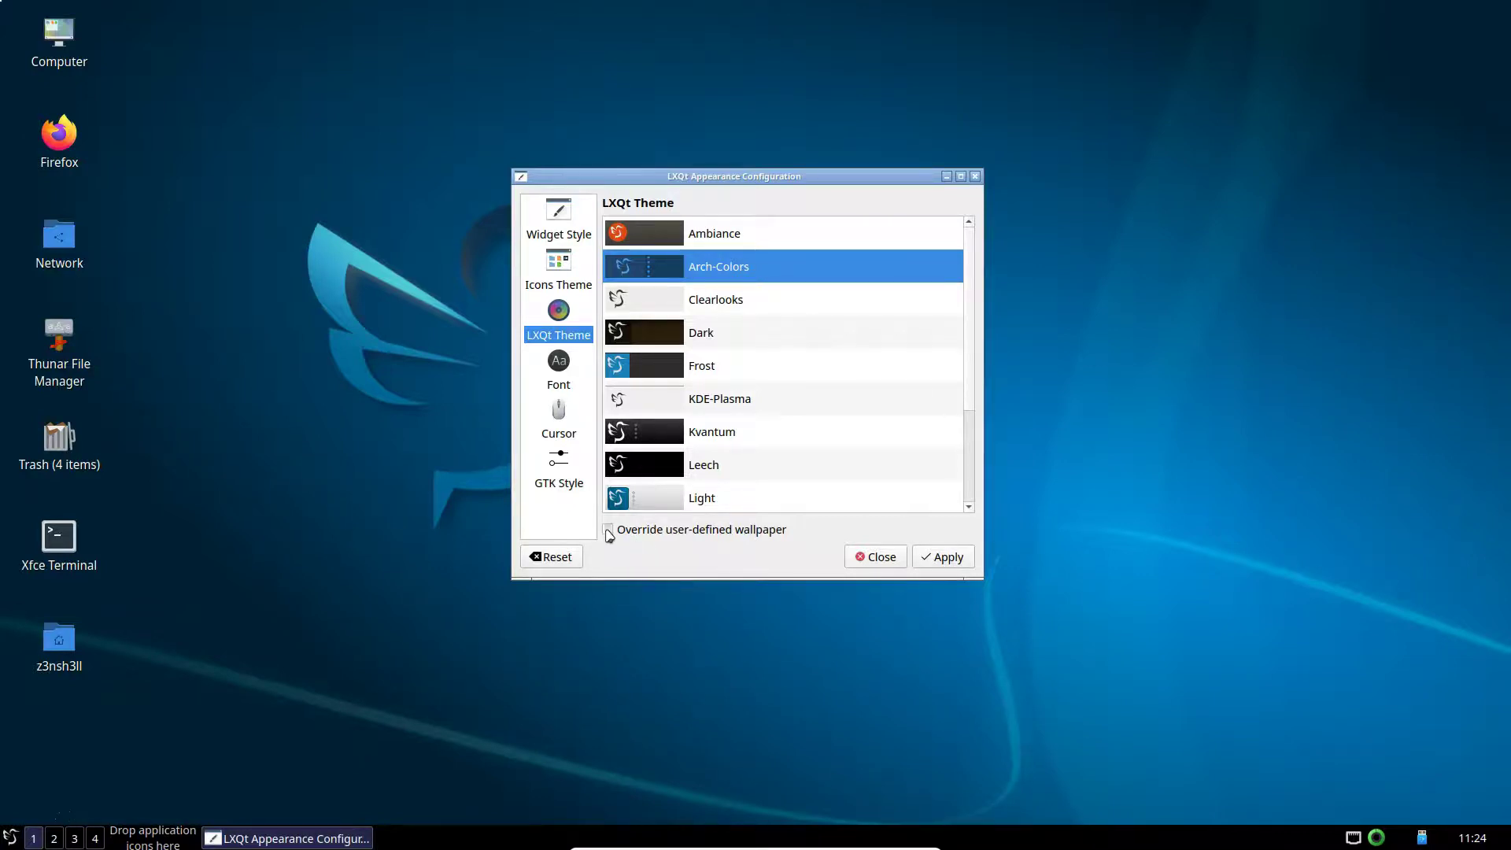
{"action": "left_click", "coordinate": [943, 558]}
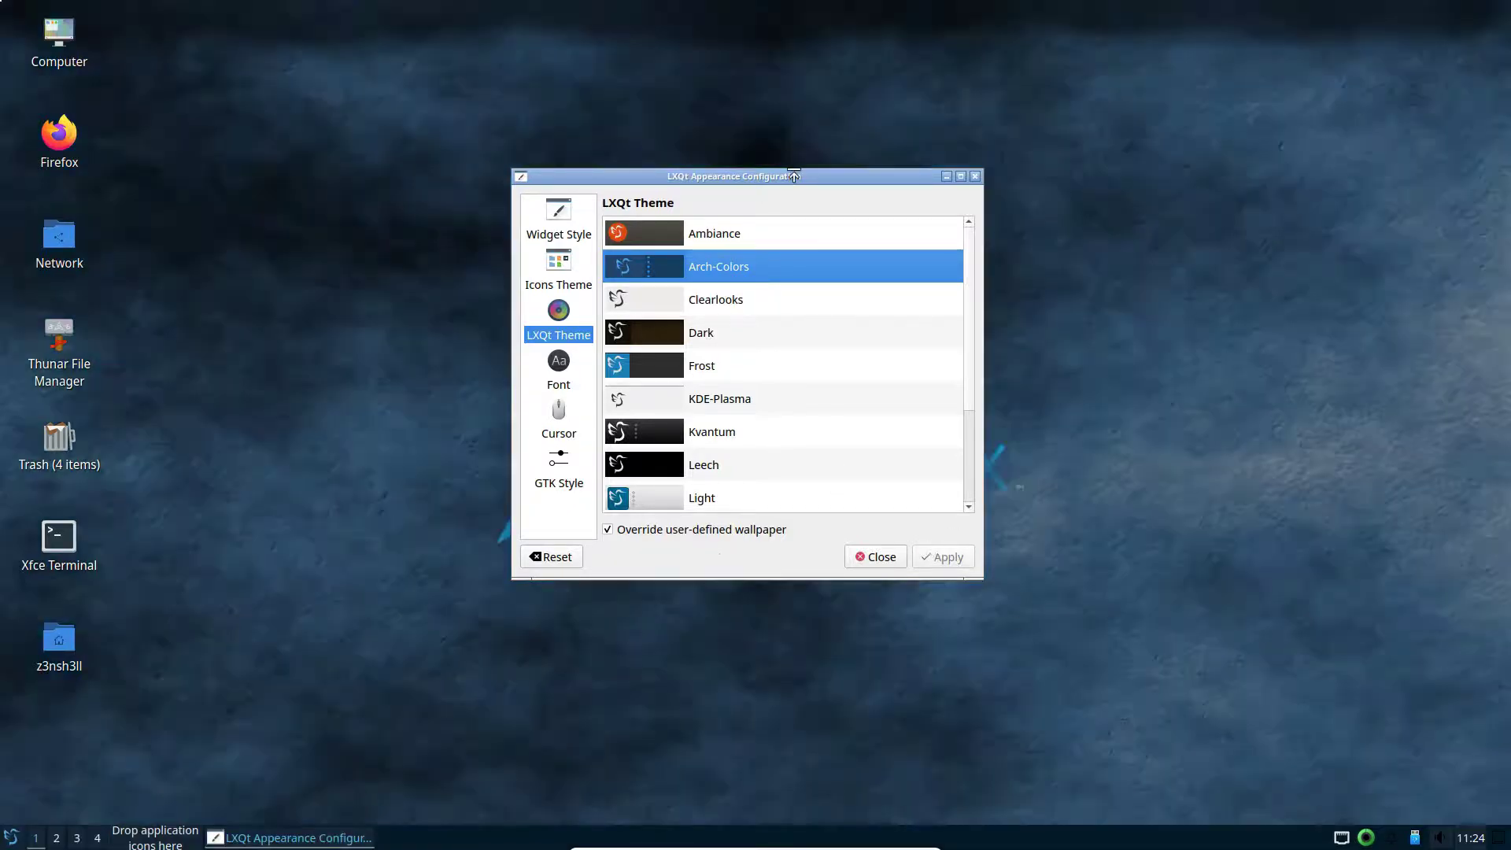
{"action": "left_click_drag", "start_coordinate": [797, 176], "coordinate": [1423, 137]}
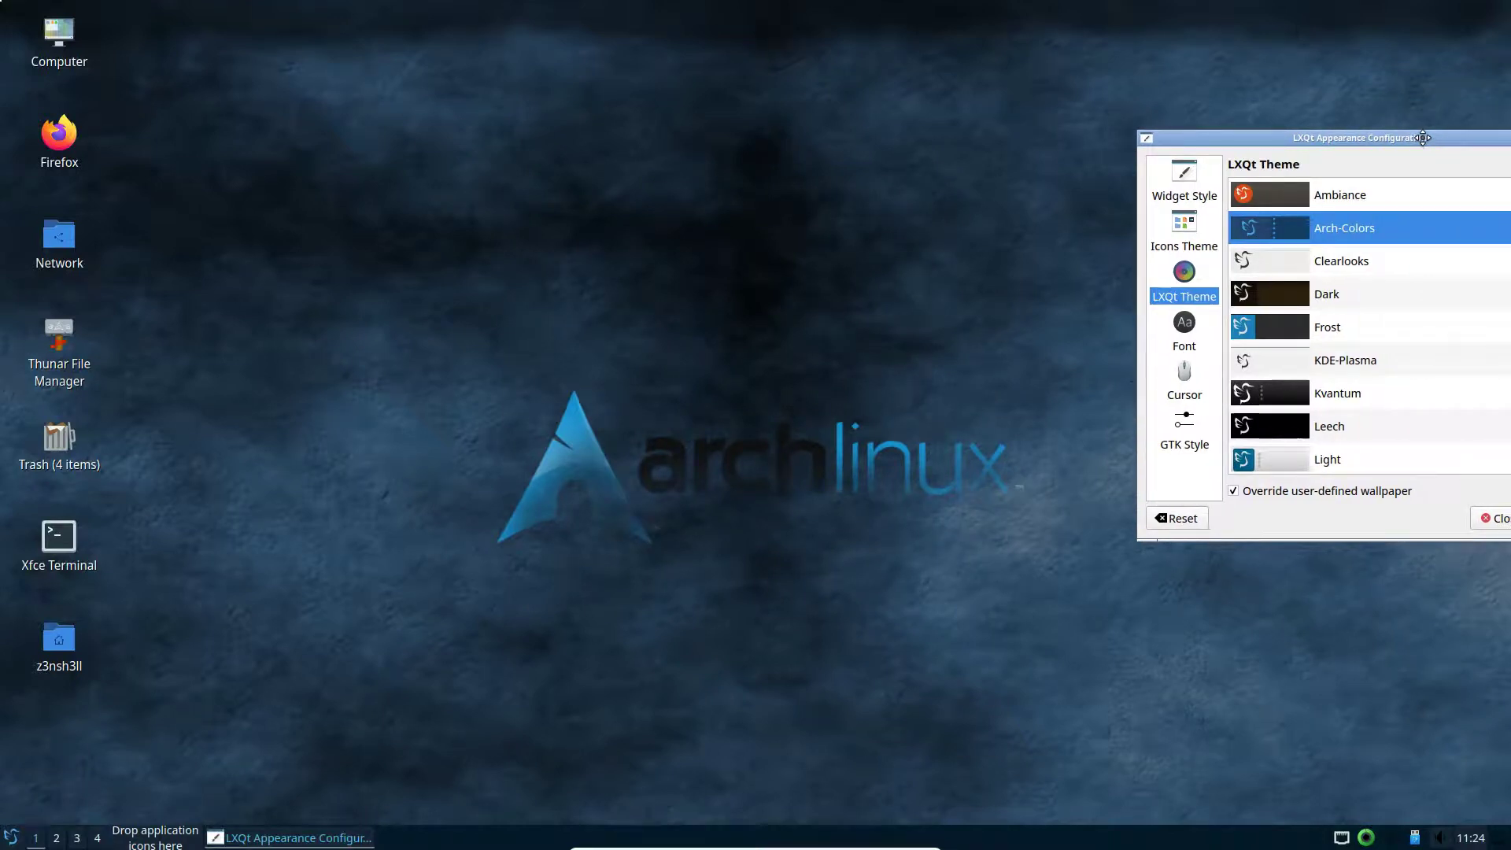
{"action": "left_click_drag", "start_coordinate": [1423, 138], "coordinate": [648, 132]}
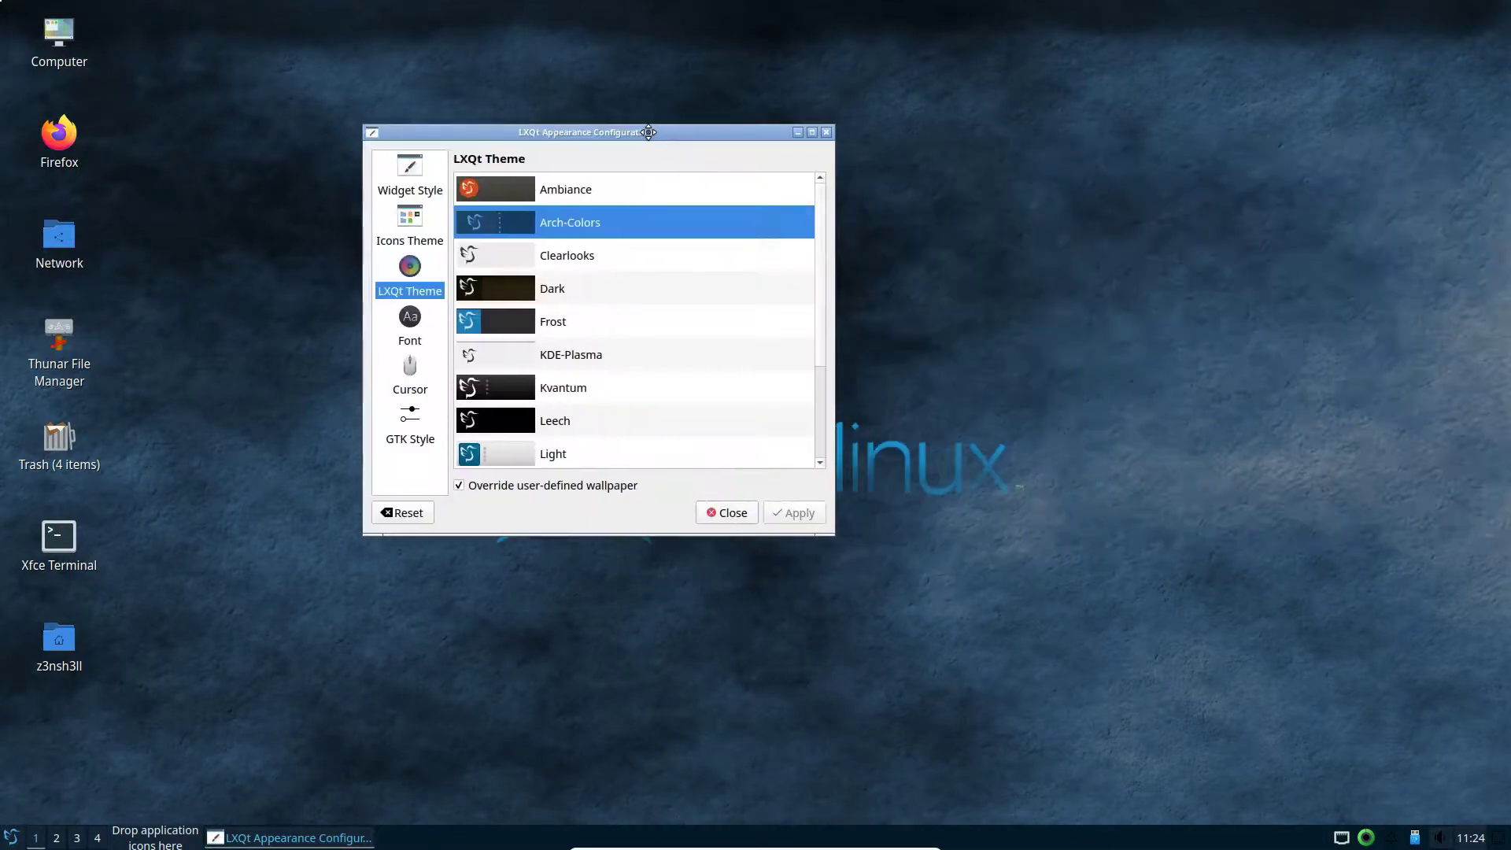
- Try the Ambiance, Clearlooks, Dark and Frost themes, applying each in turn
{"action": "left_click", "coordinate": [580, 189]}
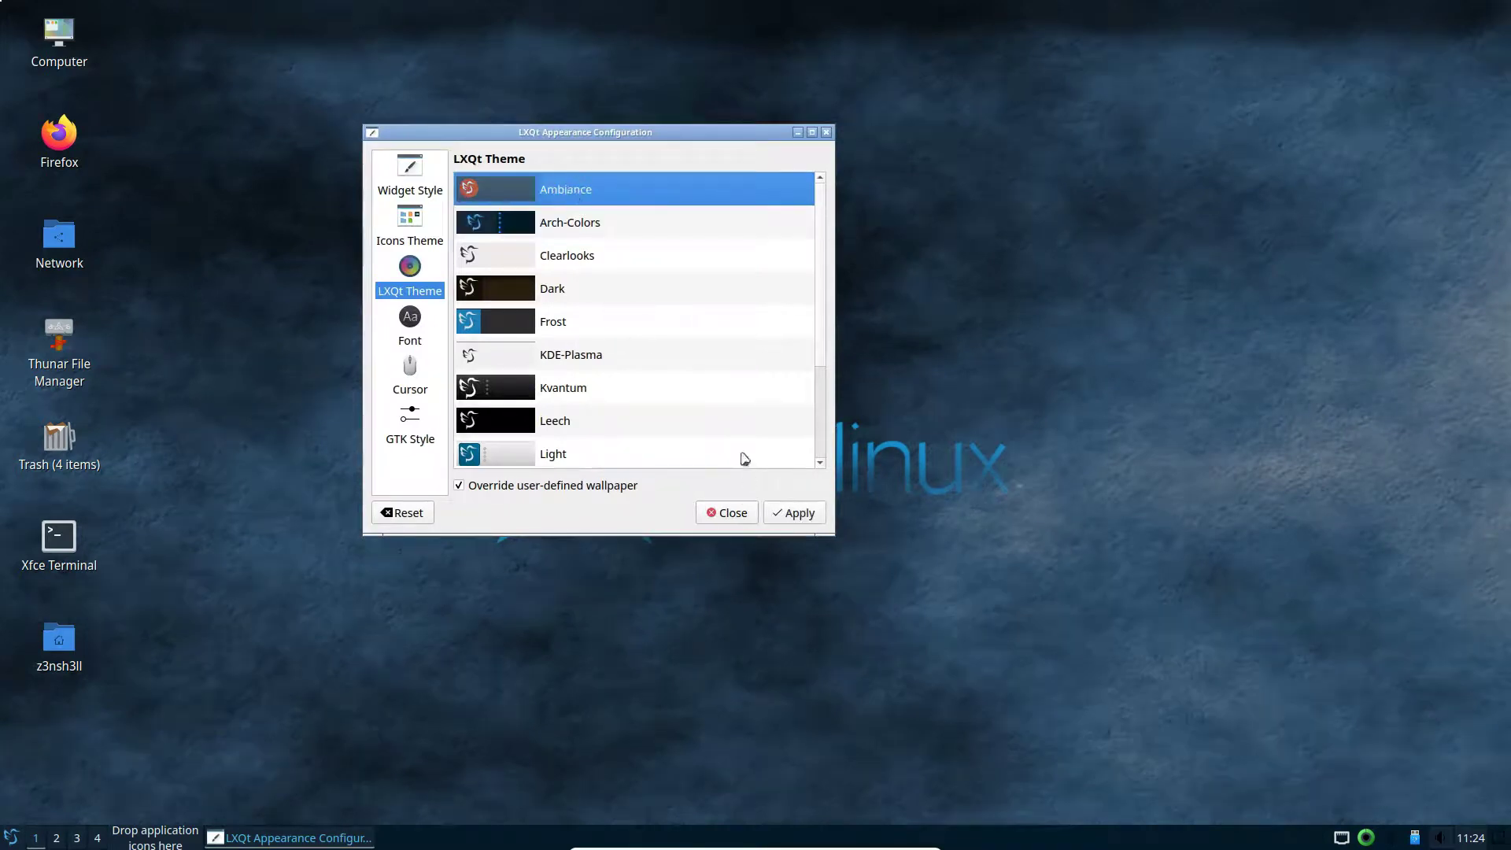
{"action": "left_click", "coordinate": [801, 512]}
{"action": "left_click_drag", "start_coordinate": [658, 134], "coordinate": [1324, 38]}
{"action": "left_click", "coordinate": [1253, 161]}
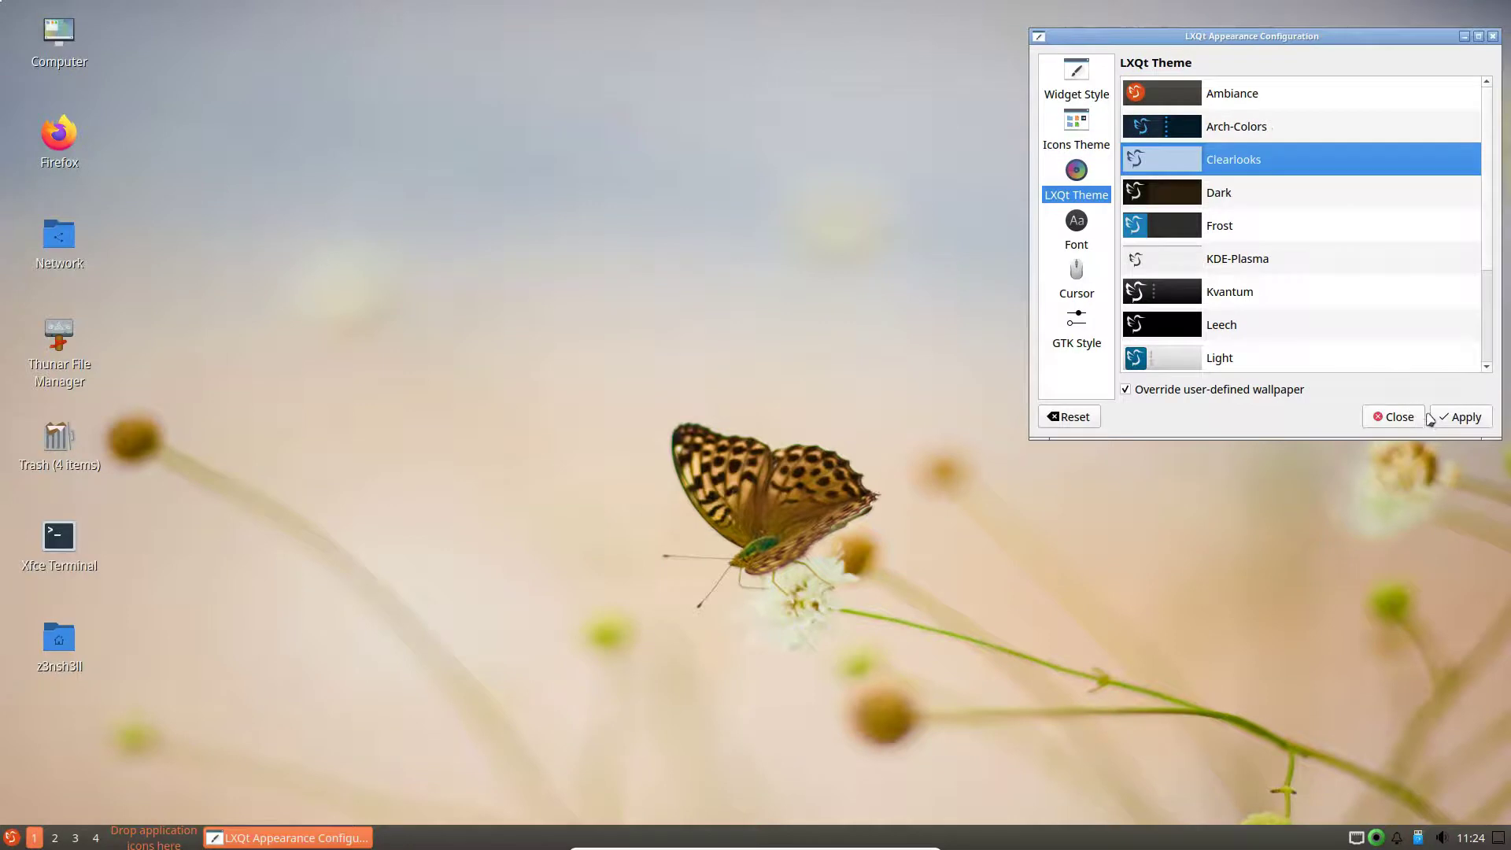
{"action": "left_click", "coordinate": [1453, 417]}
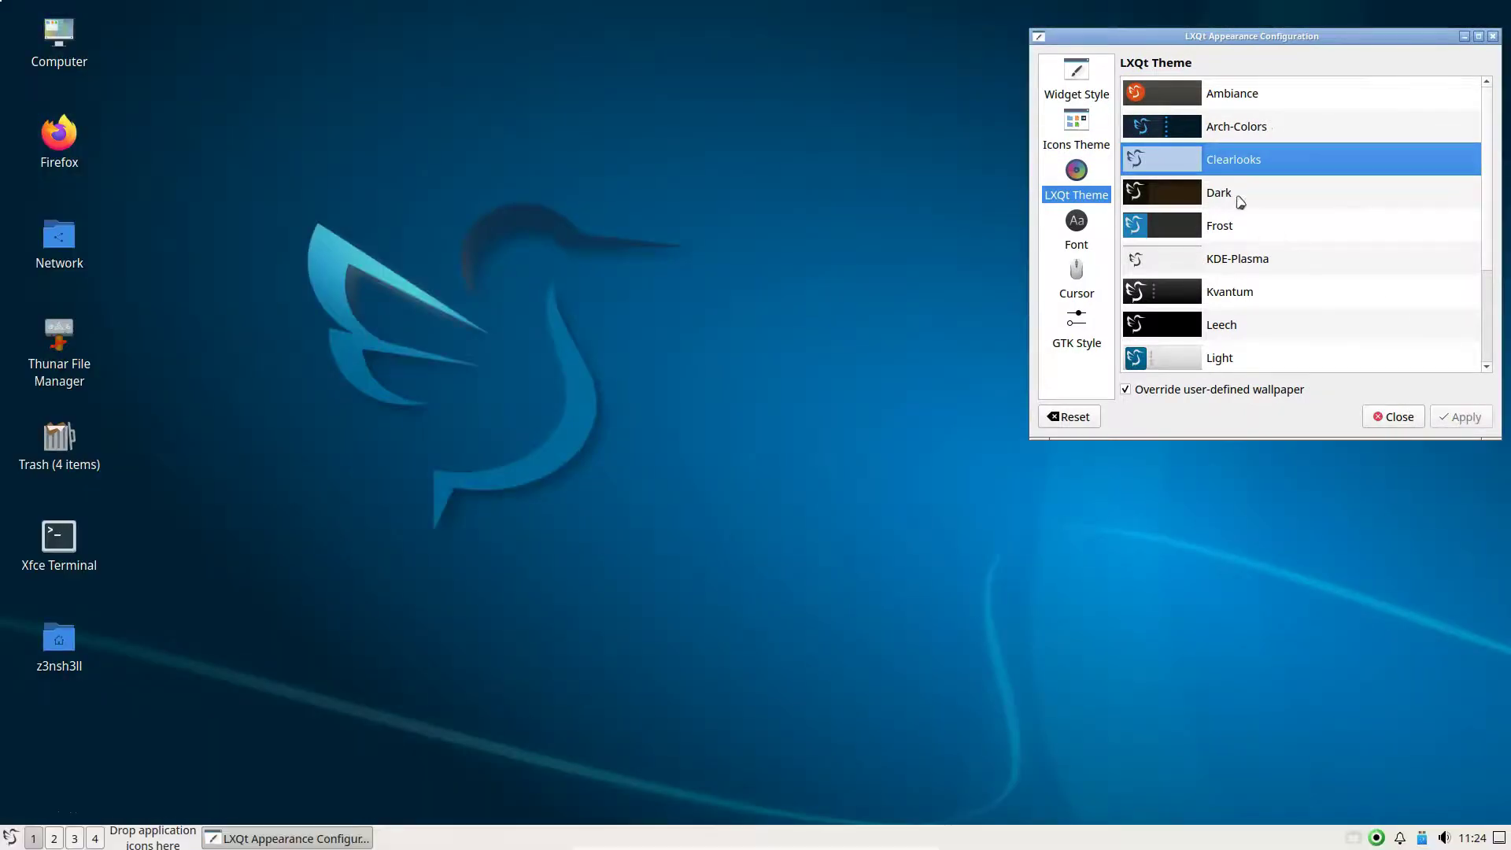
{"action": "left_click", "coordinate": [1237, 197]}
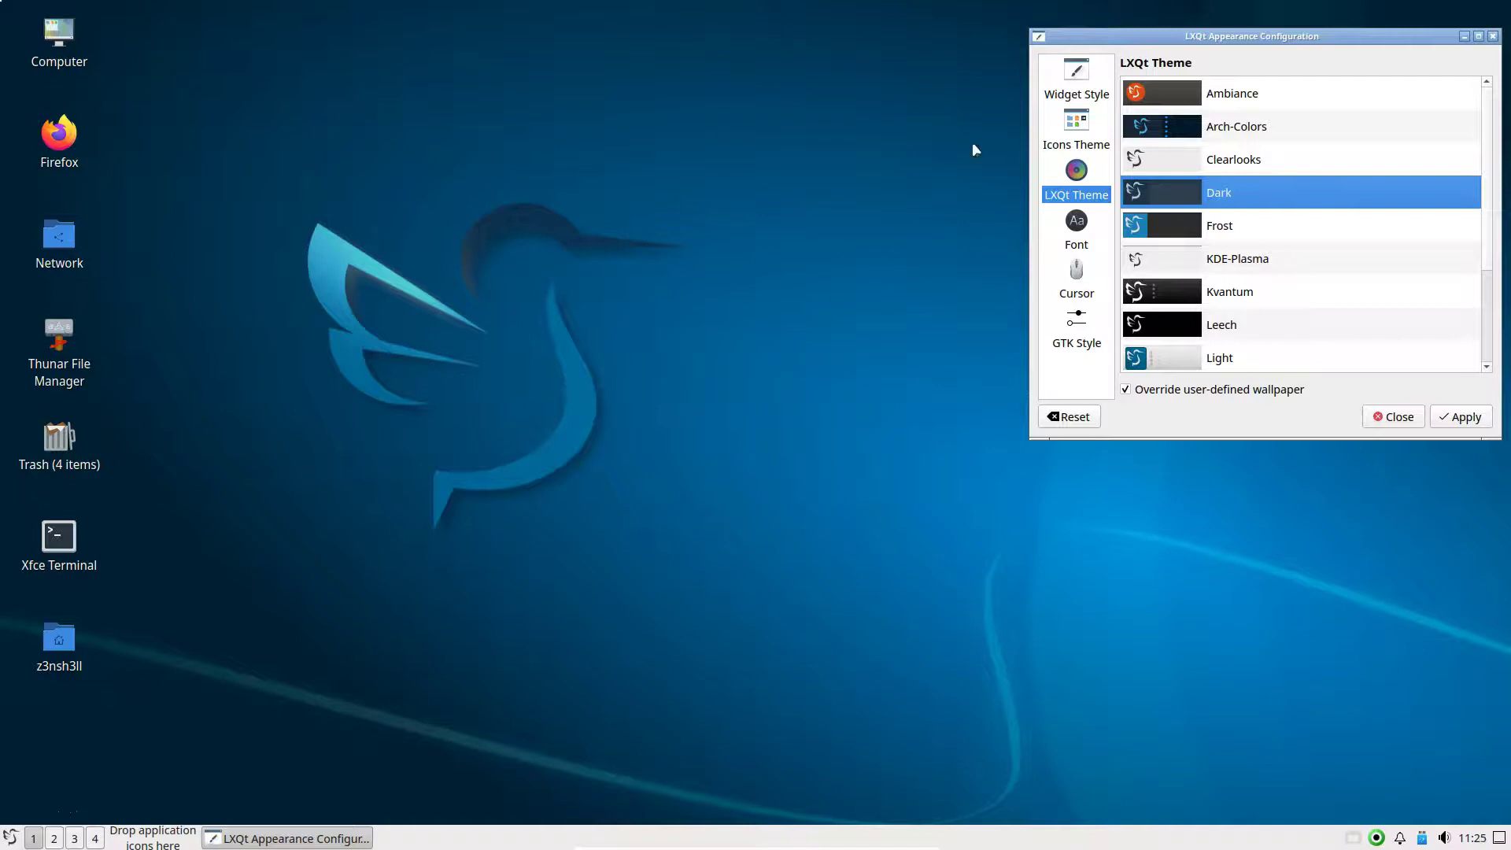
{"action": "left_click", "coordinate": [1464, 417]}
{"action": "left_click", "coordinate": [1285, 229]}
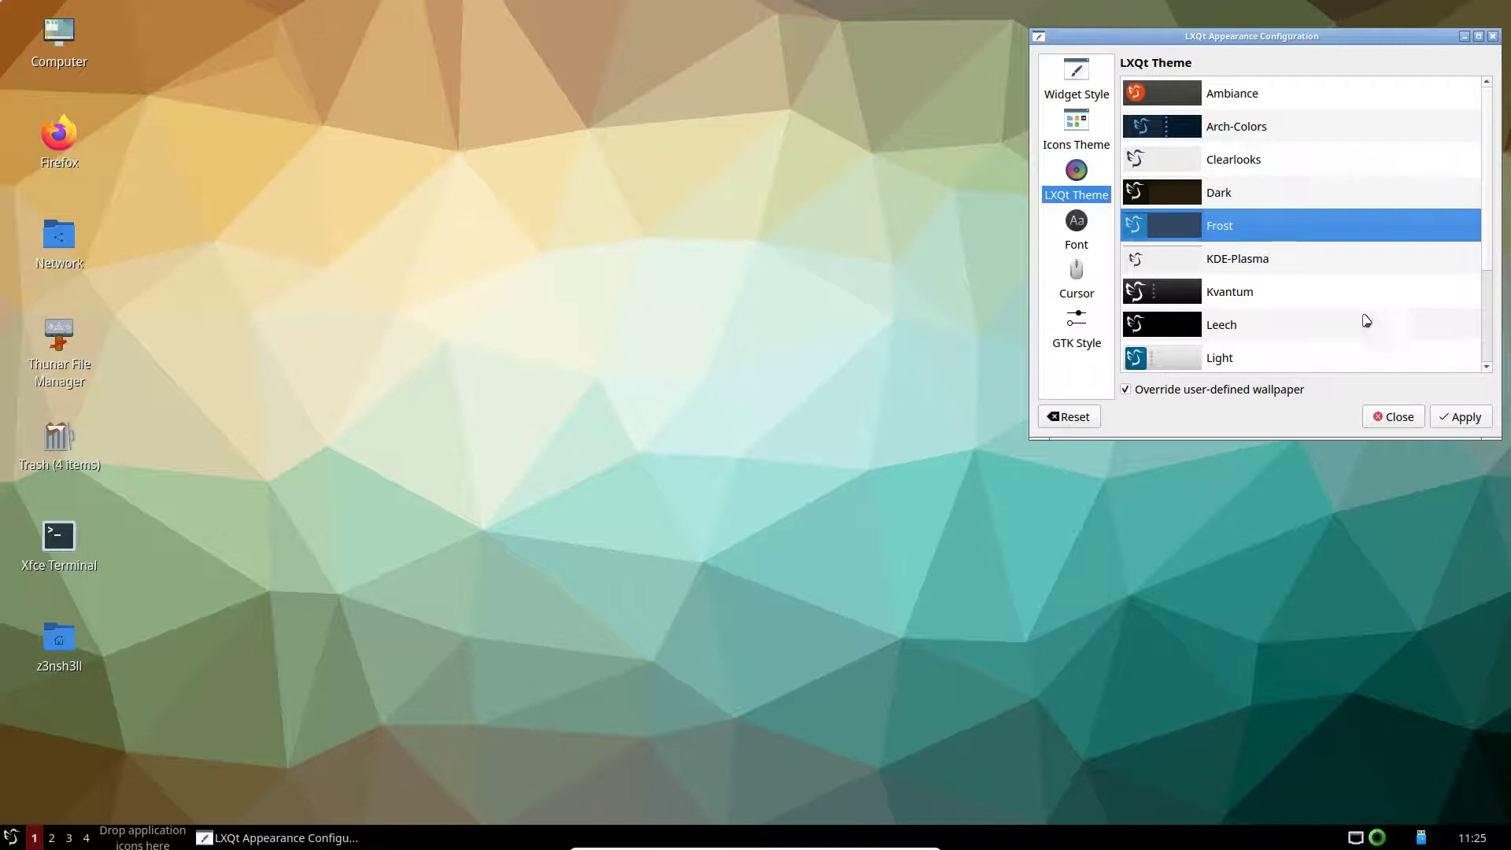
{"action": "left_click", "coordinate": [1458, 420]}
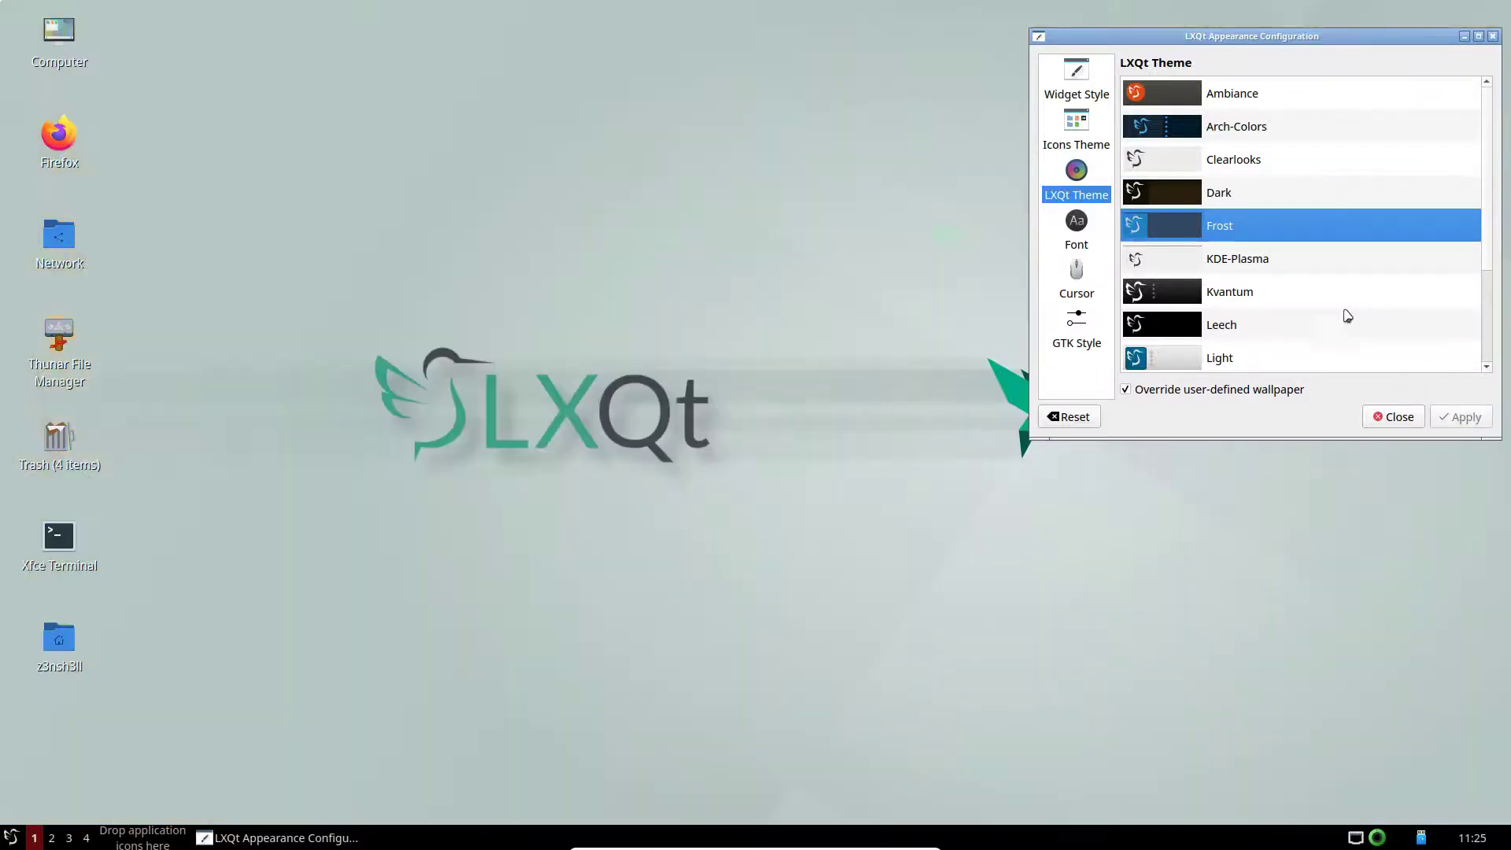
- Apply the KDE-Plasma, Kvantum and Leech themes one after another
{"action": "left_click", "coordinate": [1280, 259]}
{"action": "left_click", "coordinate": [1461, 416]}
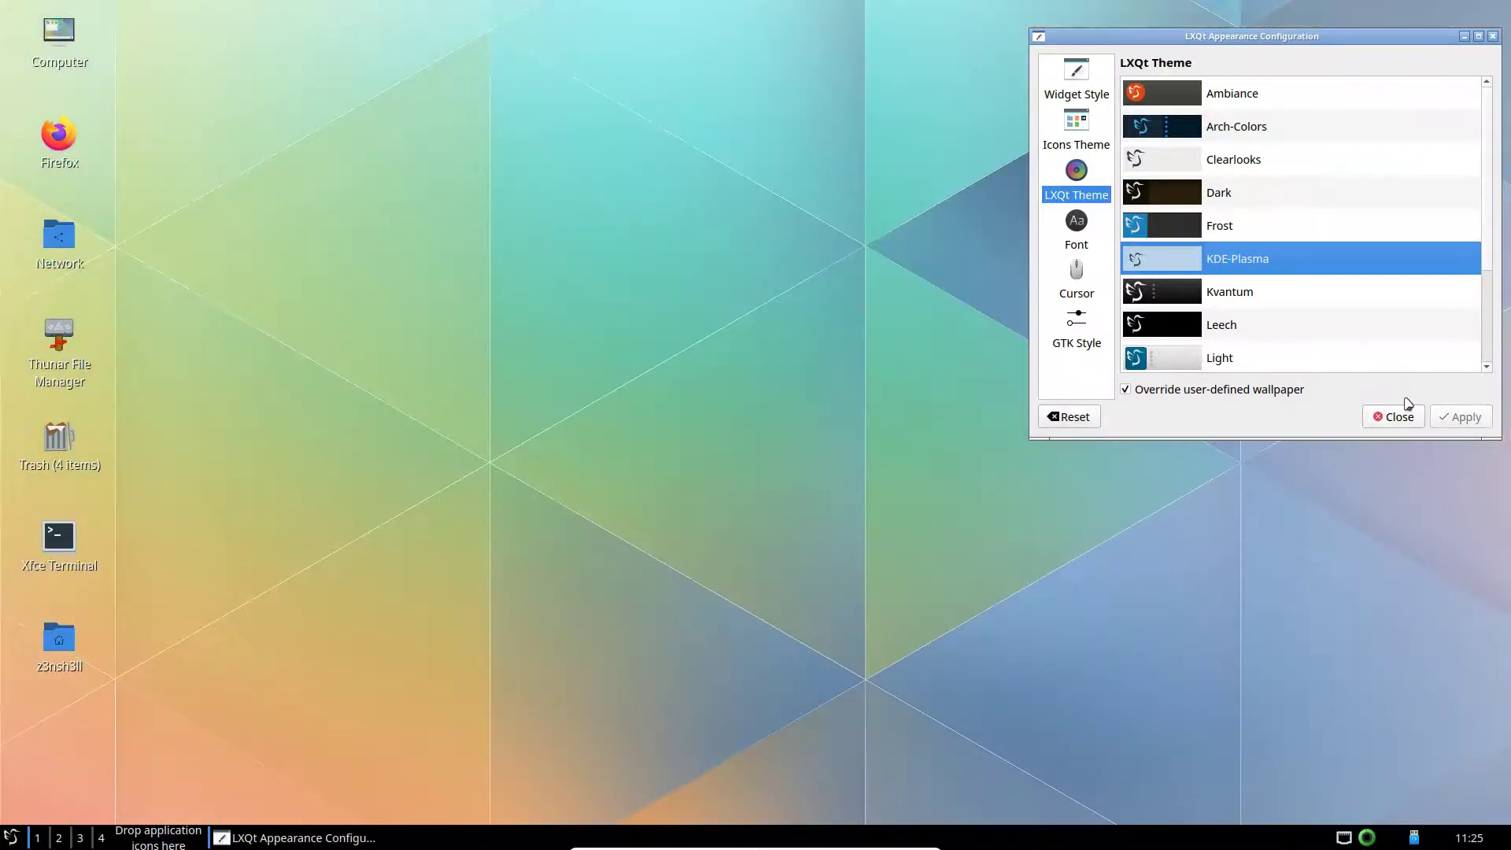
{"action": "left_click", "coordinate": [1257, 306]}
{"action": "left_click", "coordinate": [1467, 419]}
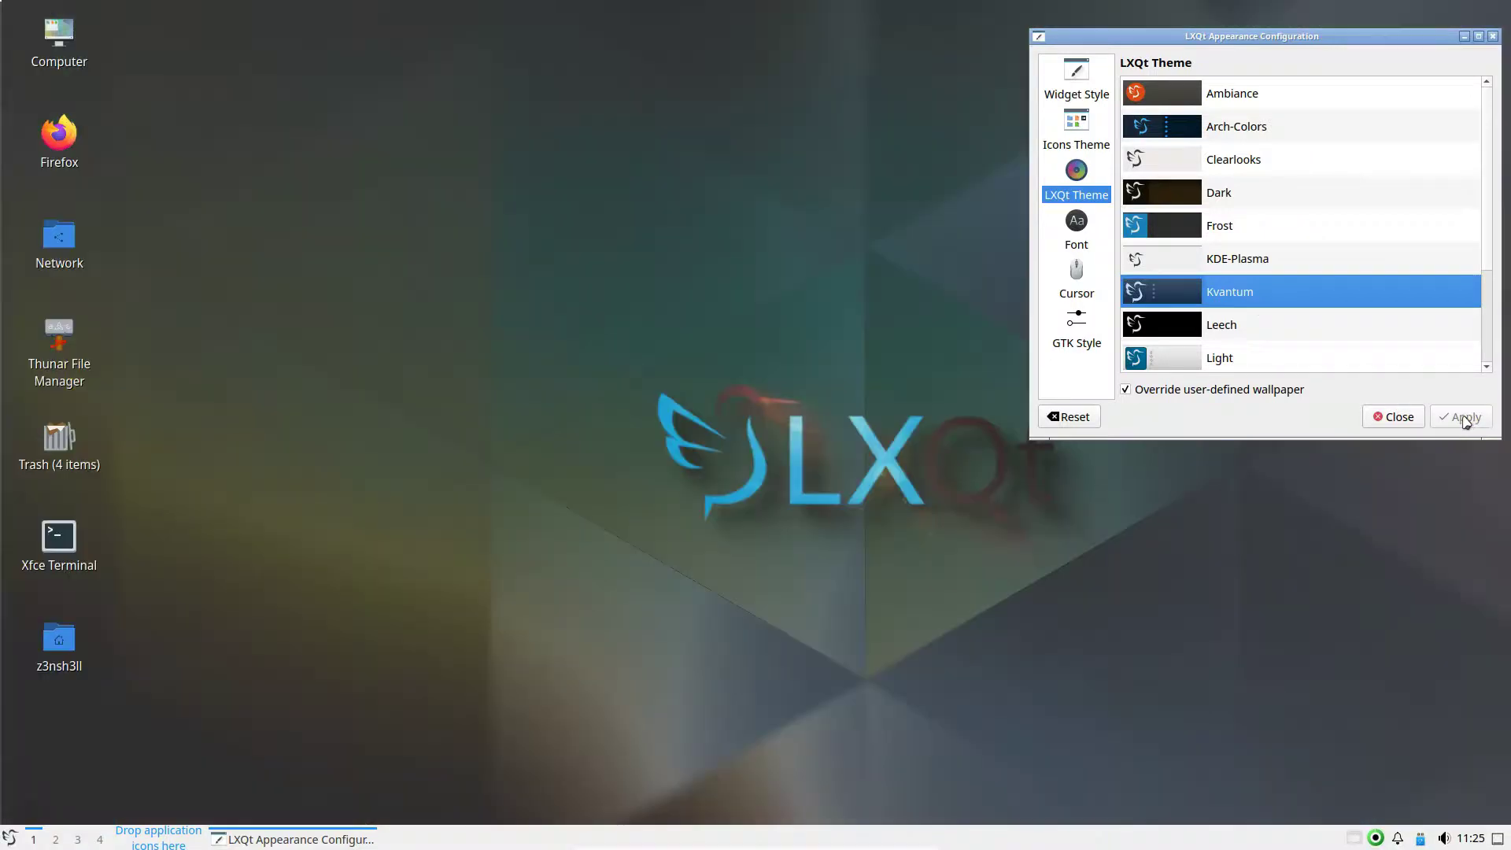
{"action": "left_click", "coordinate": [1264, 324]}
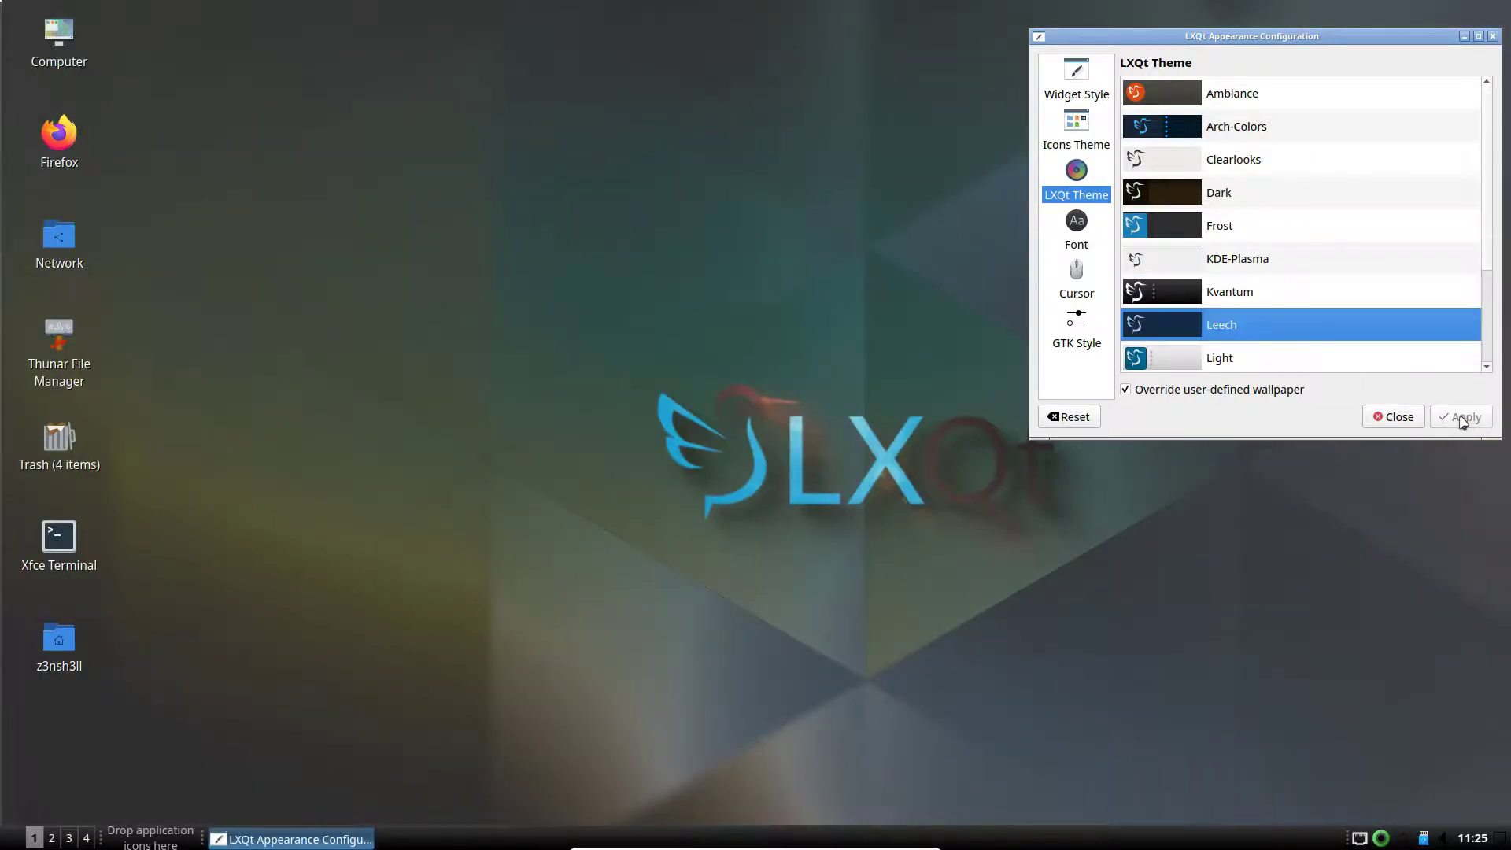
{"action": "left_click", "coordinate": [1461, 417]}
- Apply the Light and then the Silver theme, checking the wallpaper
{"action": "left_click_drag", "start_coordinate": [1325, 37], "coordinate": [1317, 70]}
{"action": "scroll", "coordinate": [1369, 283], "scroll_direction": "down", "scroll_amount": 1}
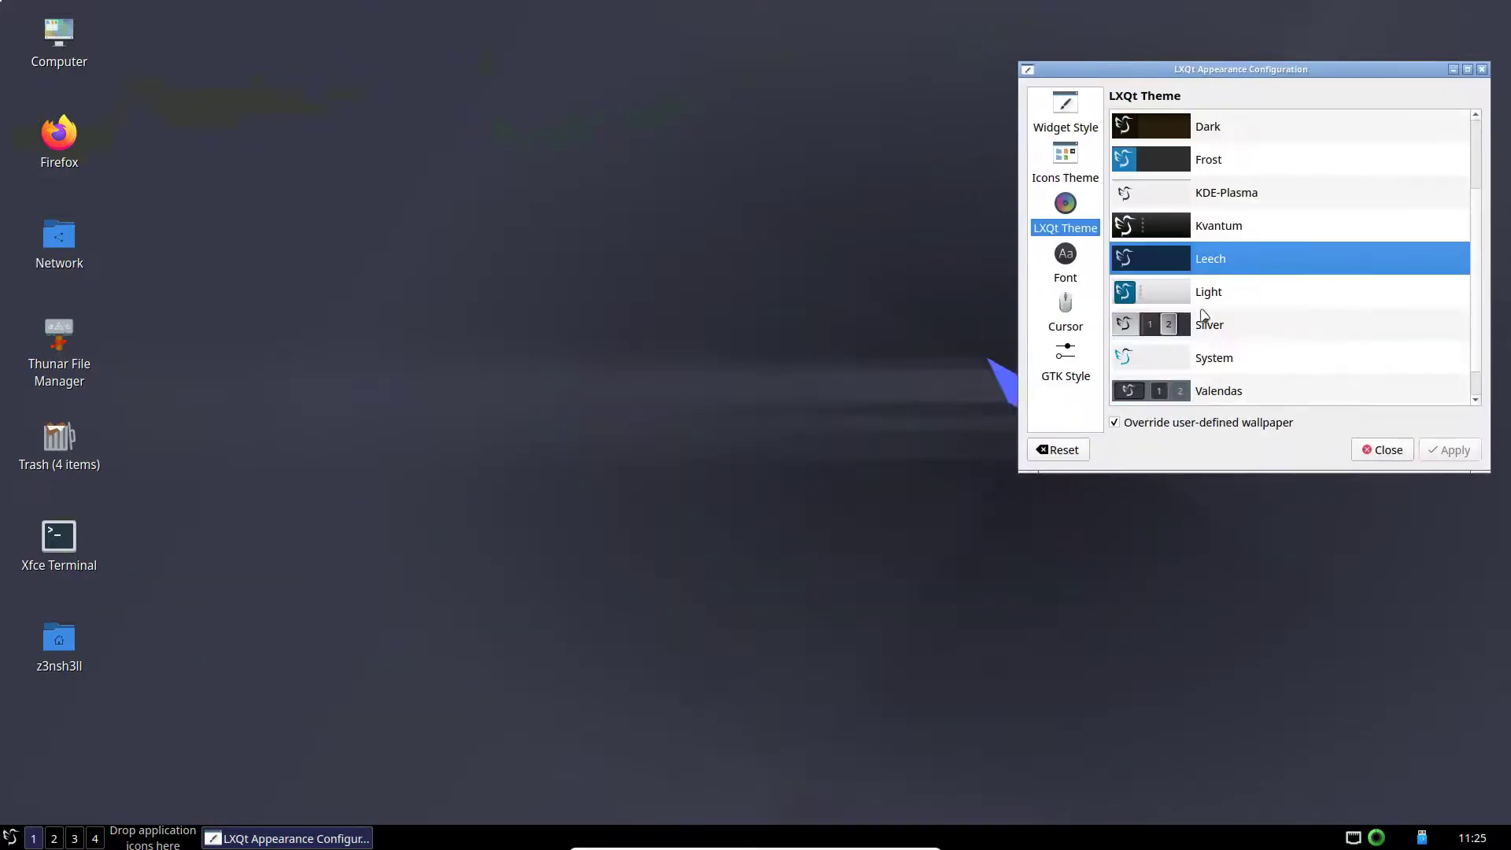
{"action": "left_click", "coordinate": [1209, 298]}
{"action": "left_click", "coordinate": [1447, 450]}
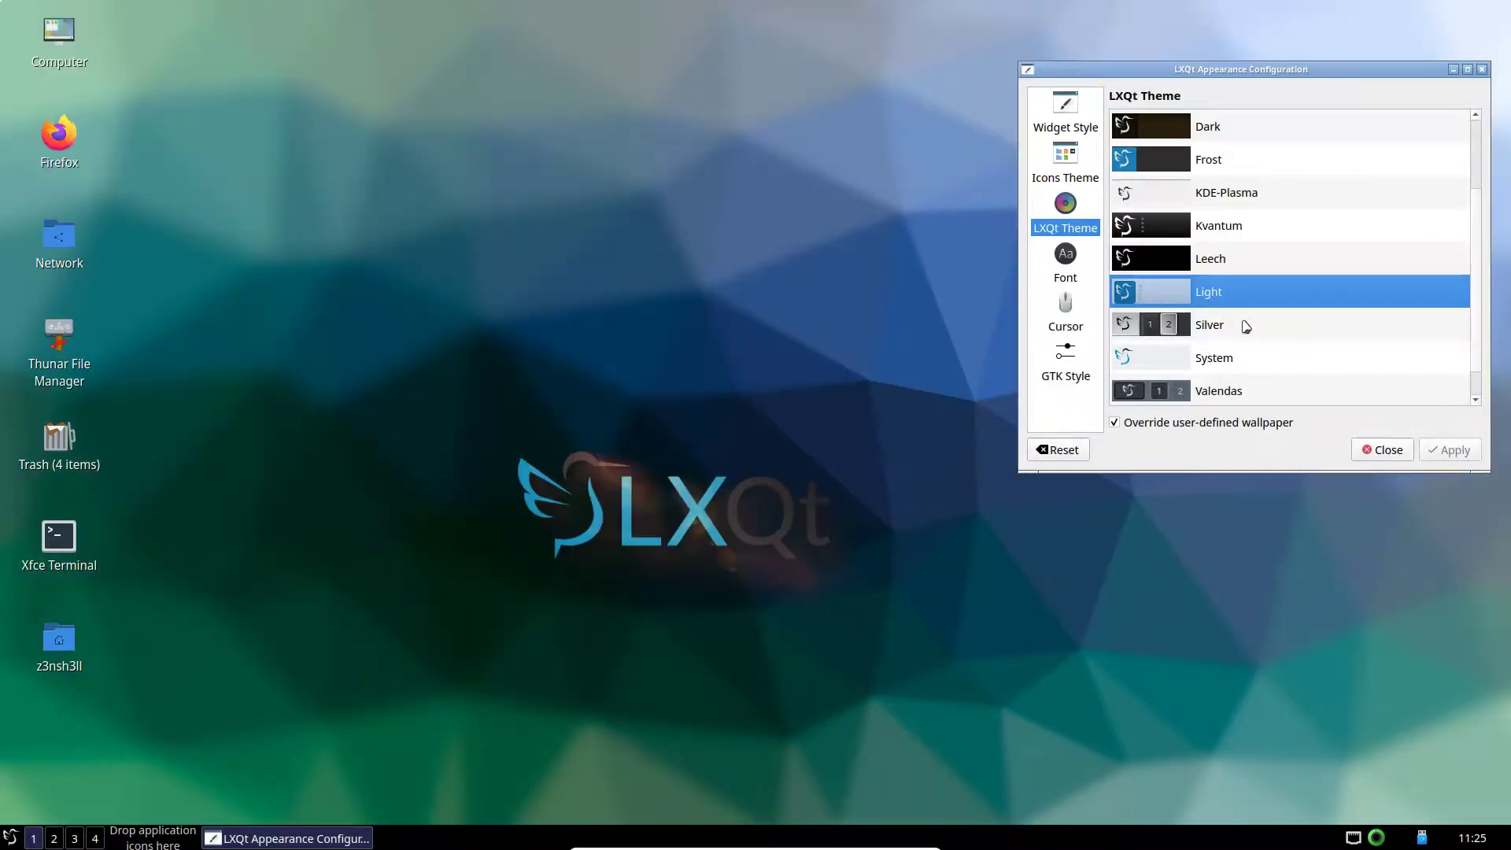
{"action": "left_click", "coordinate": [1246, 326]}
{"action": "left_click", "coordinate": [1450, 450]}
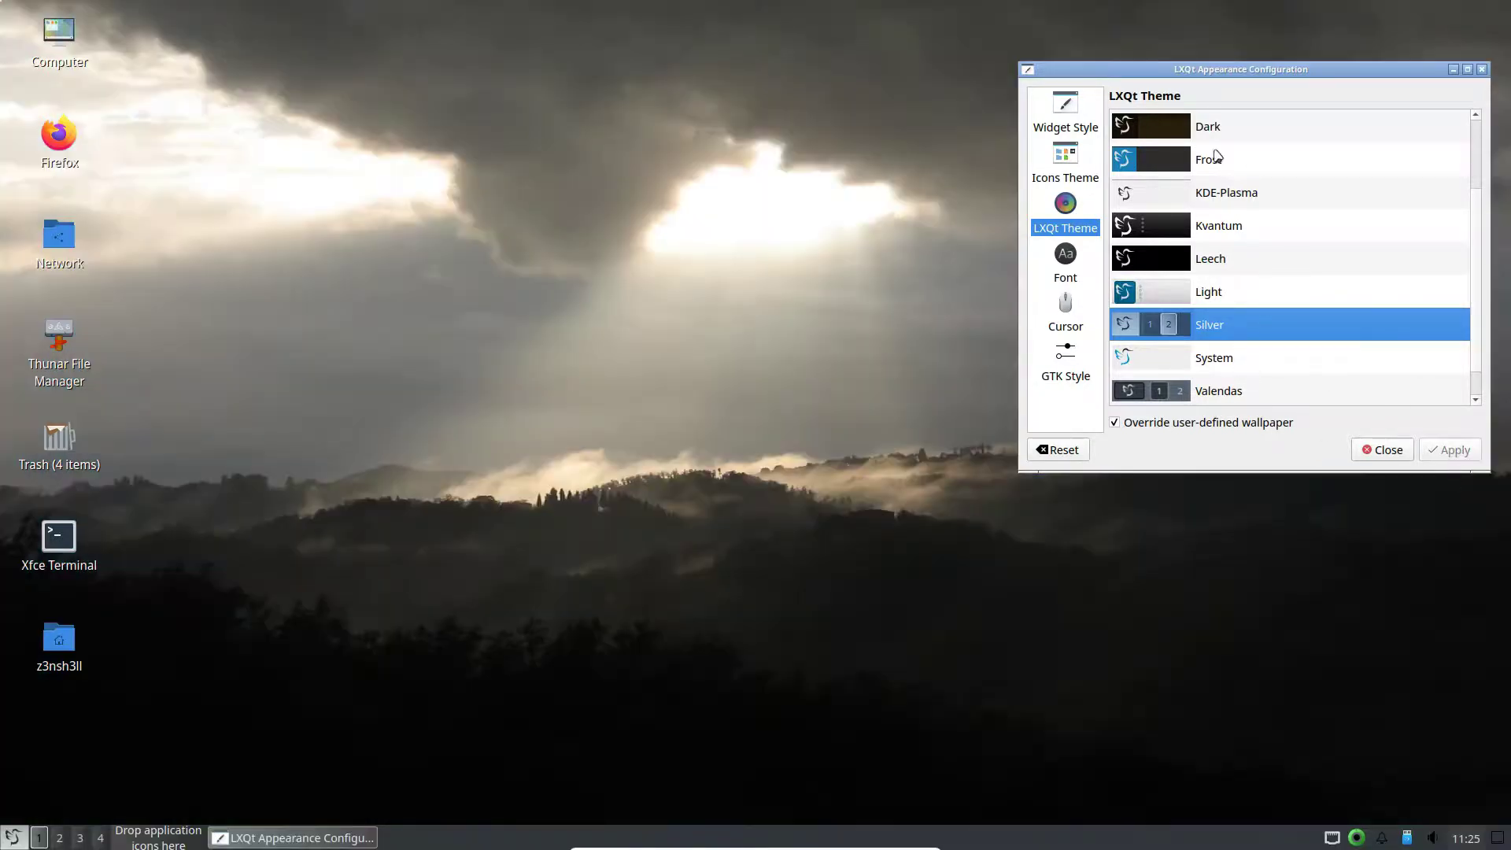
- Apply the System theme, then the Valendas theme with its mountain wallpaper
{"action": "left_click_drag", "start_coordinate": [1283, 74], "coordinate": [1310, 55]}
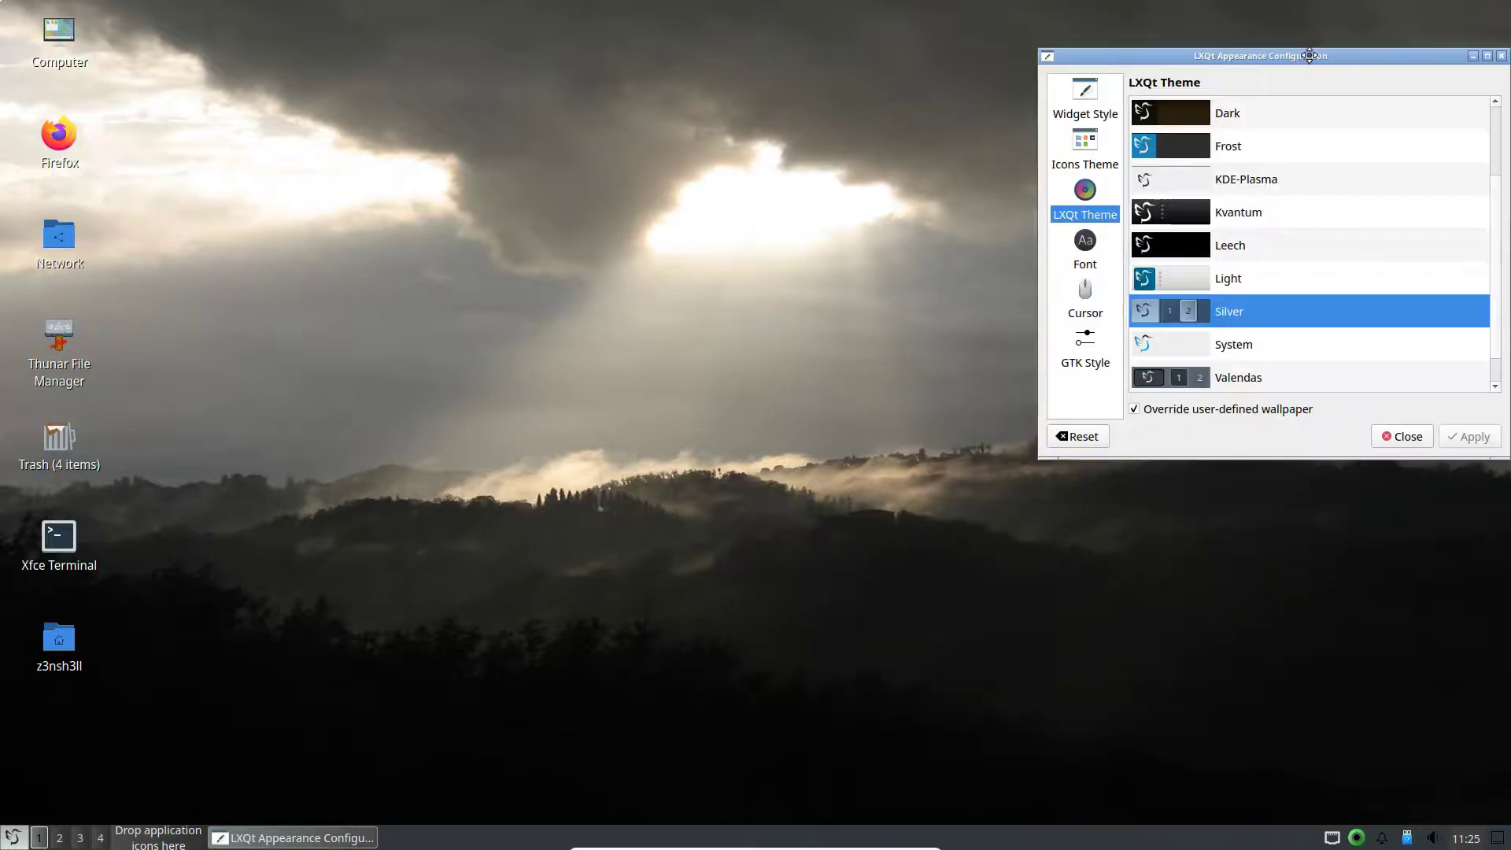
{"action": "left_click", "coordinate": [1240, 346]}
{"action": "left_click", "coordinate": [1469, 439]}
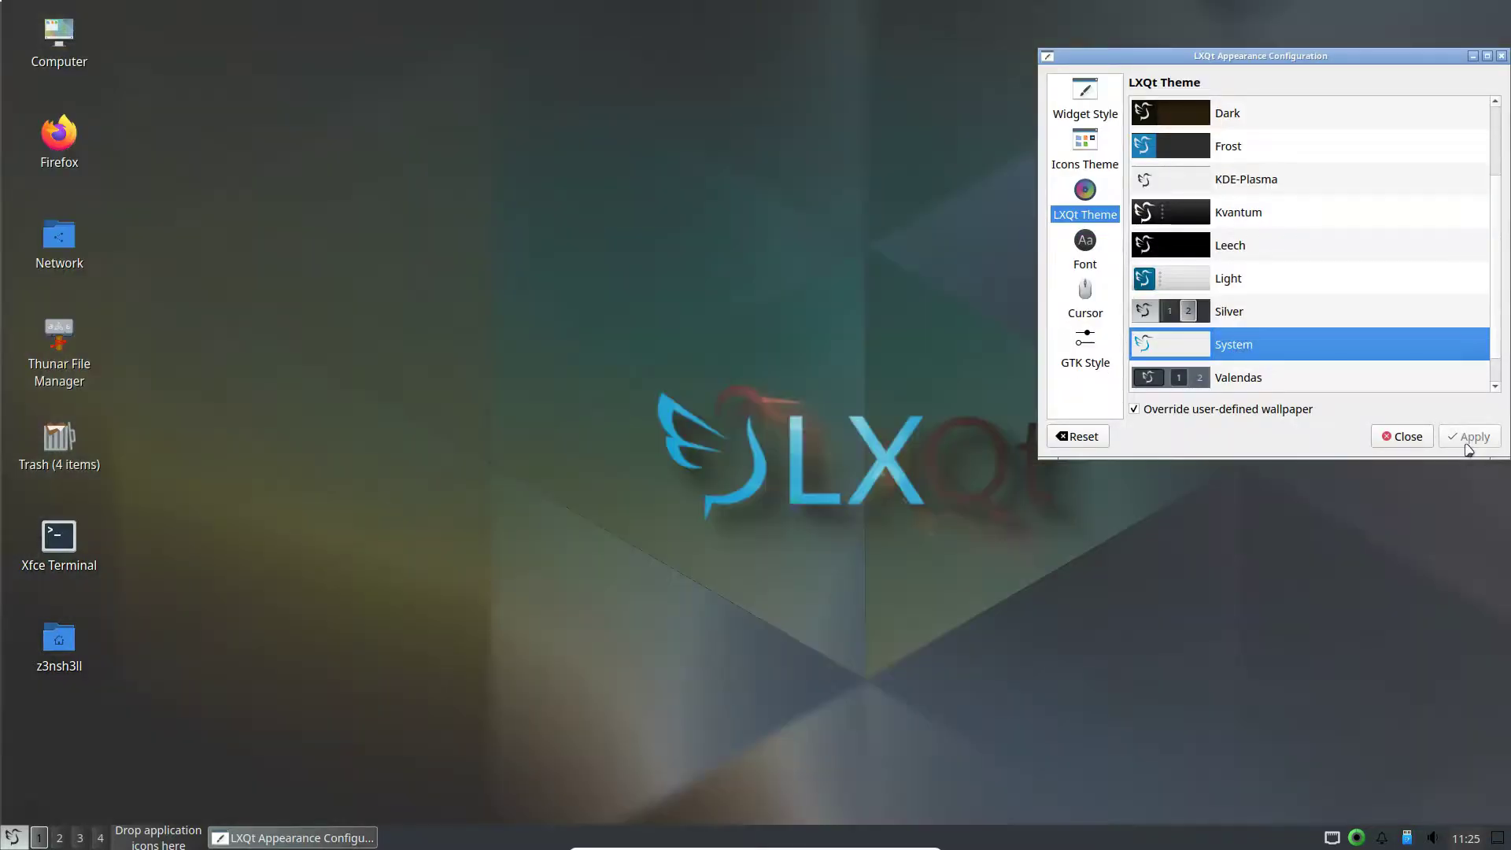
{"action": "scroll", "coordinate": [1233, 385], "scroll_direction": "down", "scroll_amount": 1}
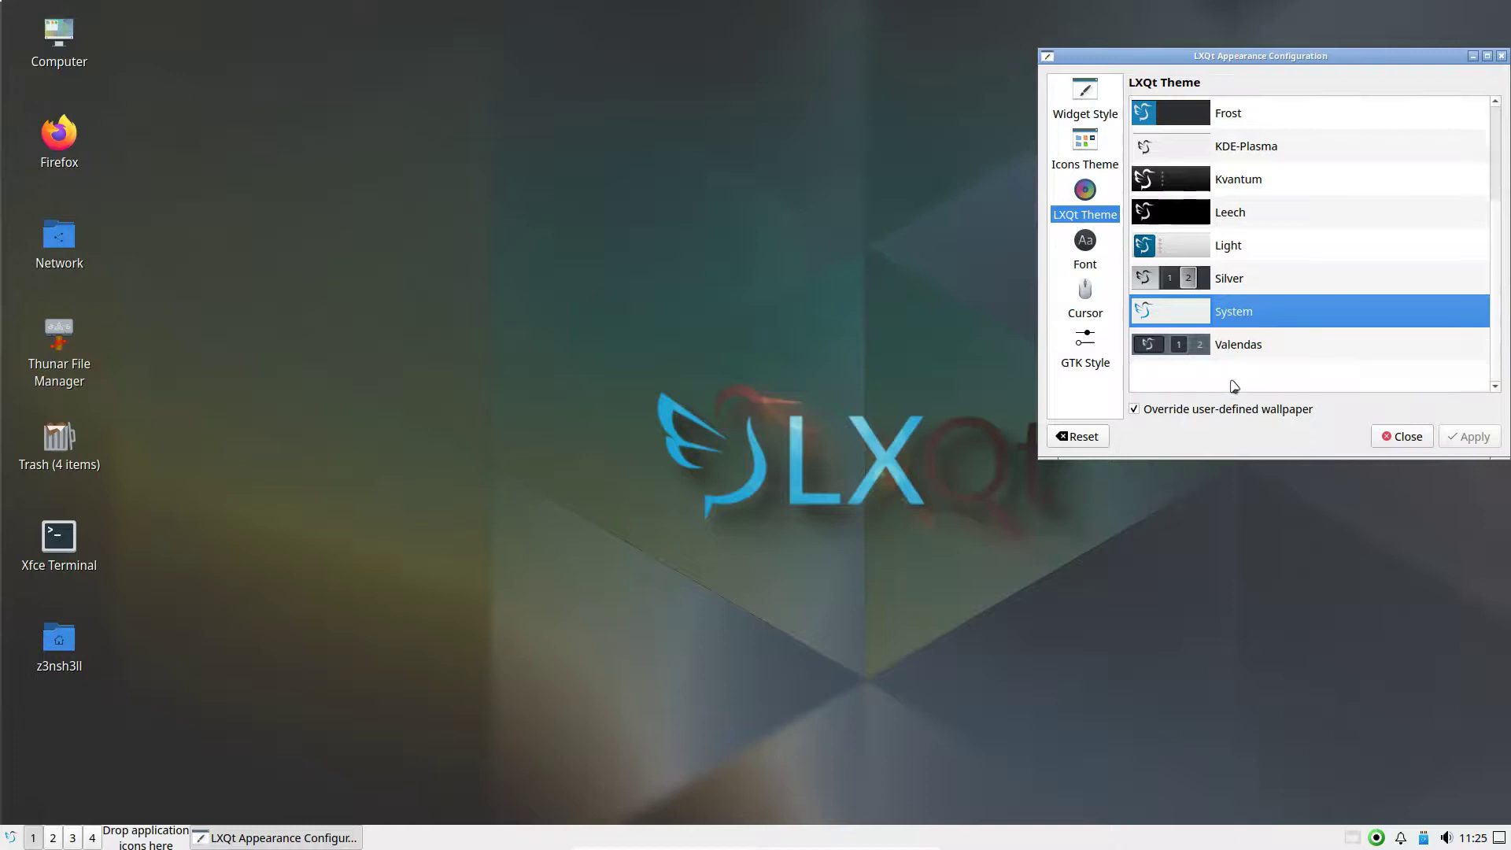
{"action": "left_click", "coordinate": [1253, 344]}
{"action": "left_click", "coordinate": [1468, 437]}
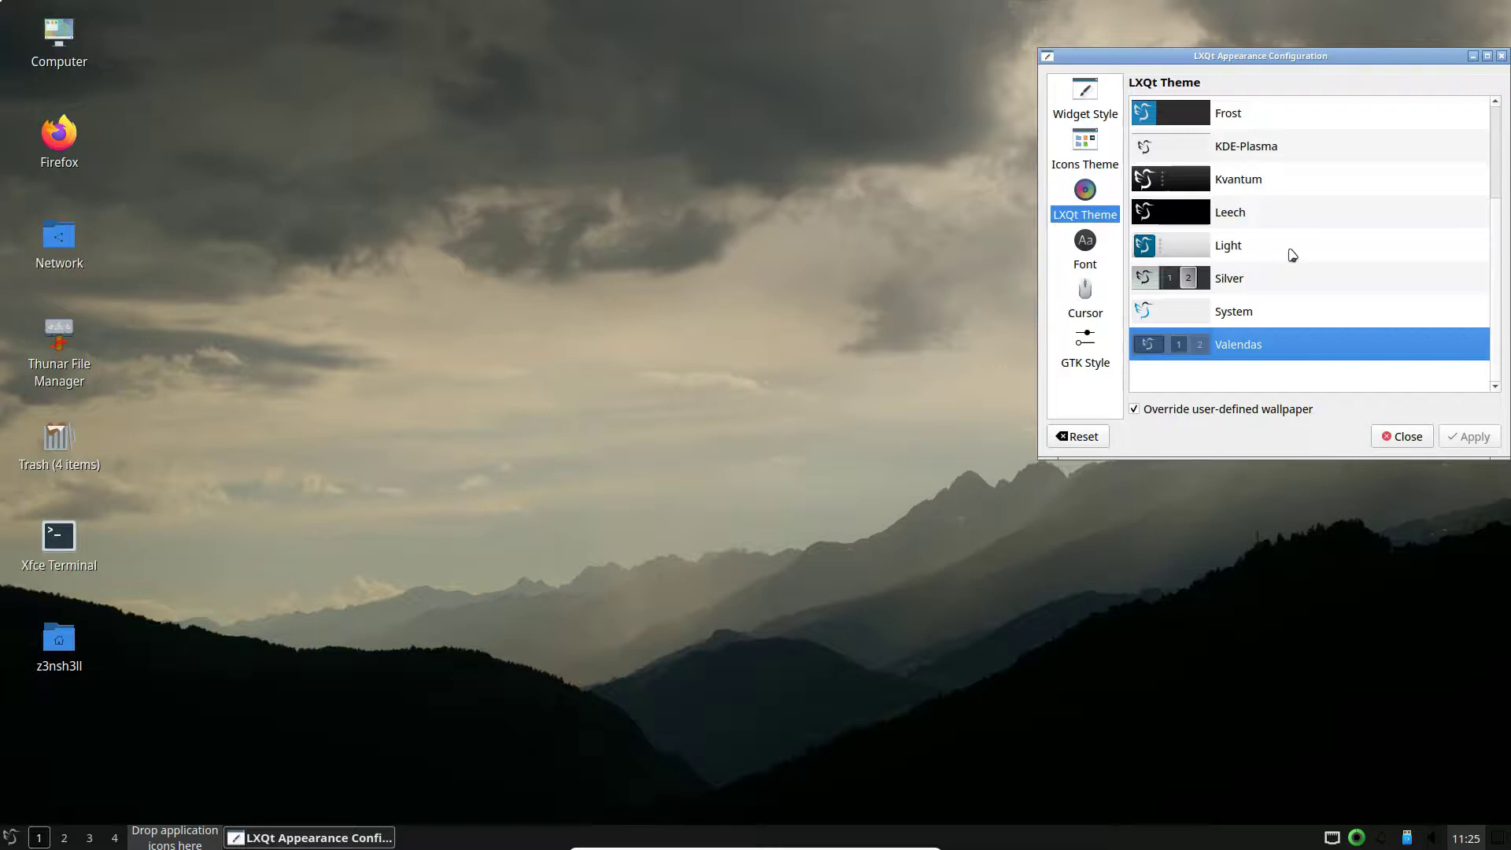
{"action": "scroll", "coordinate": [1316, 255], "scroll_direction": "up", "scroll_amount": 2}
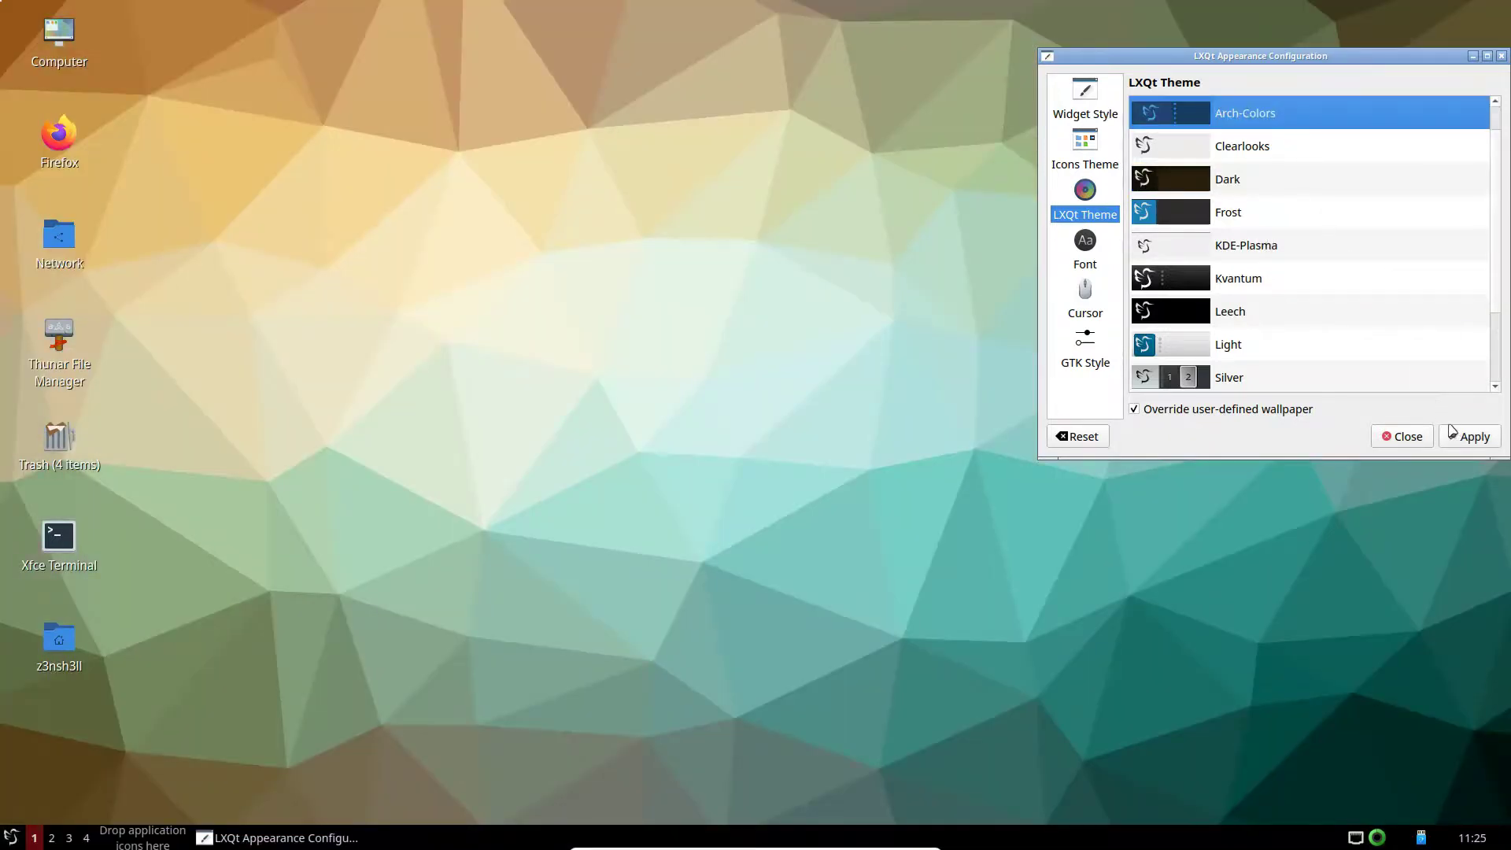
- Apply Arch-Colors and close the LXQt Appearance Configuration window
{"action": "left_click", "coordinate": [1469, 436]}
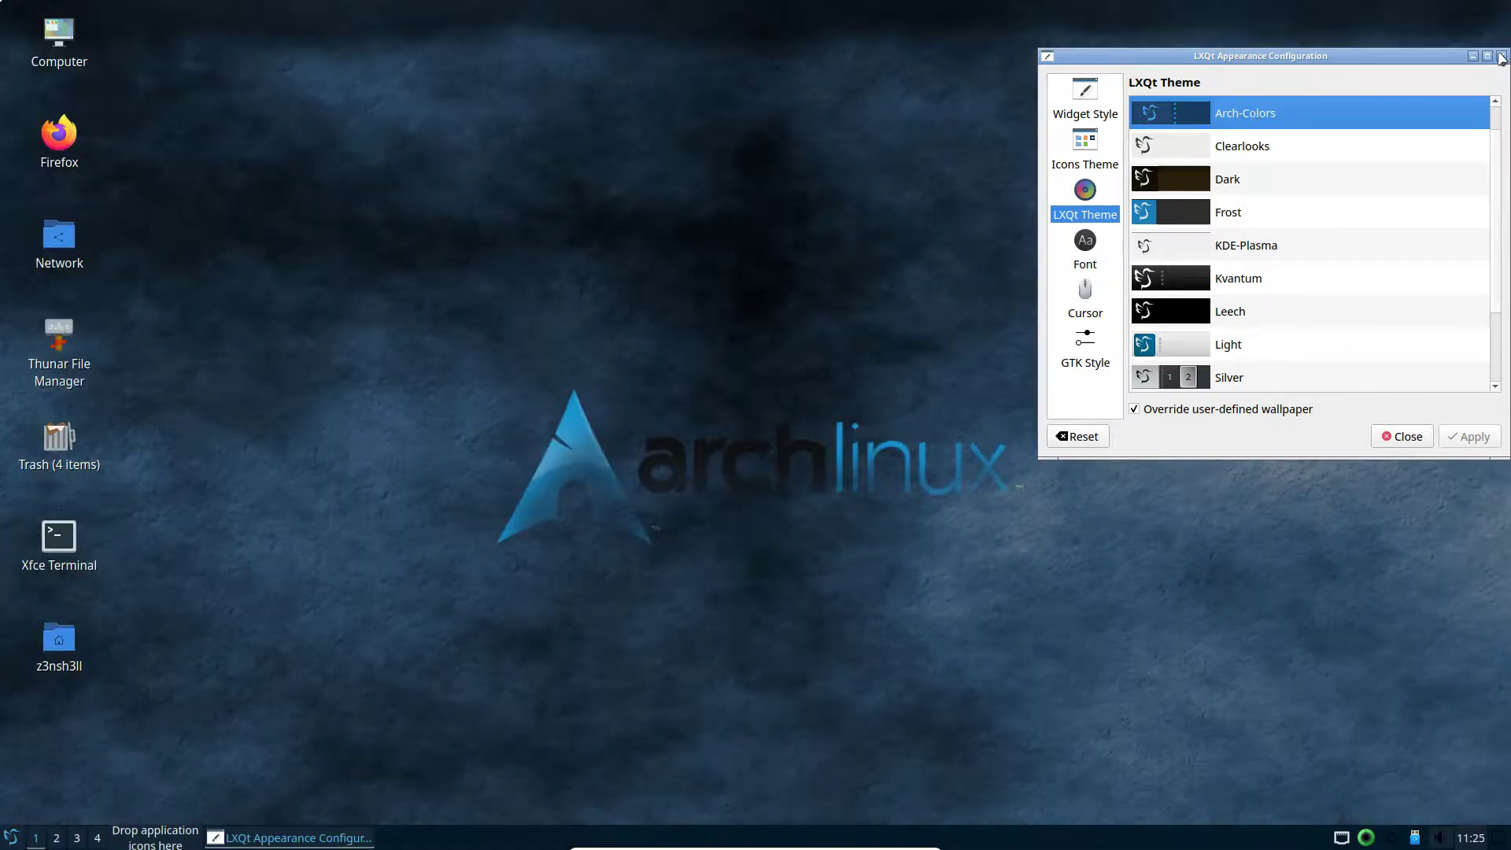
{"action": "left_click", "coordinate": [1502, 55]}
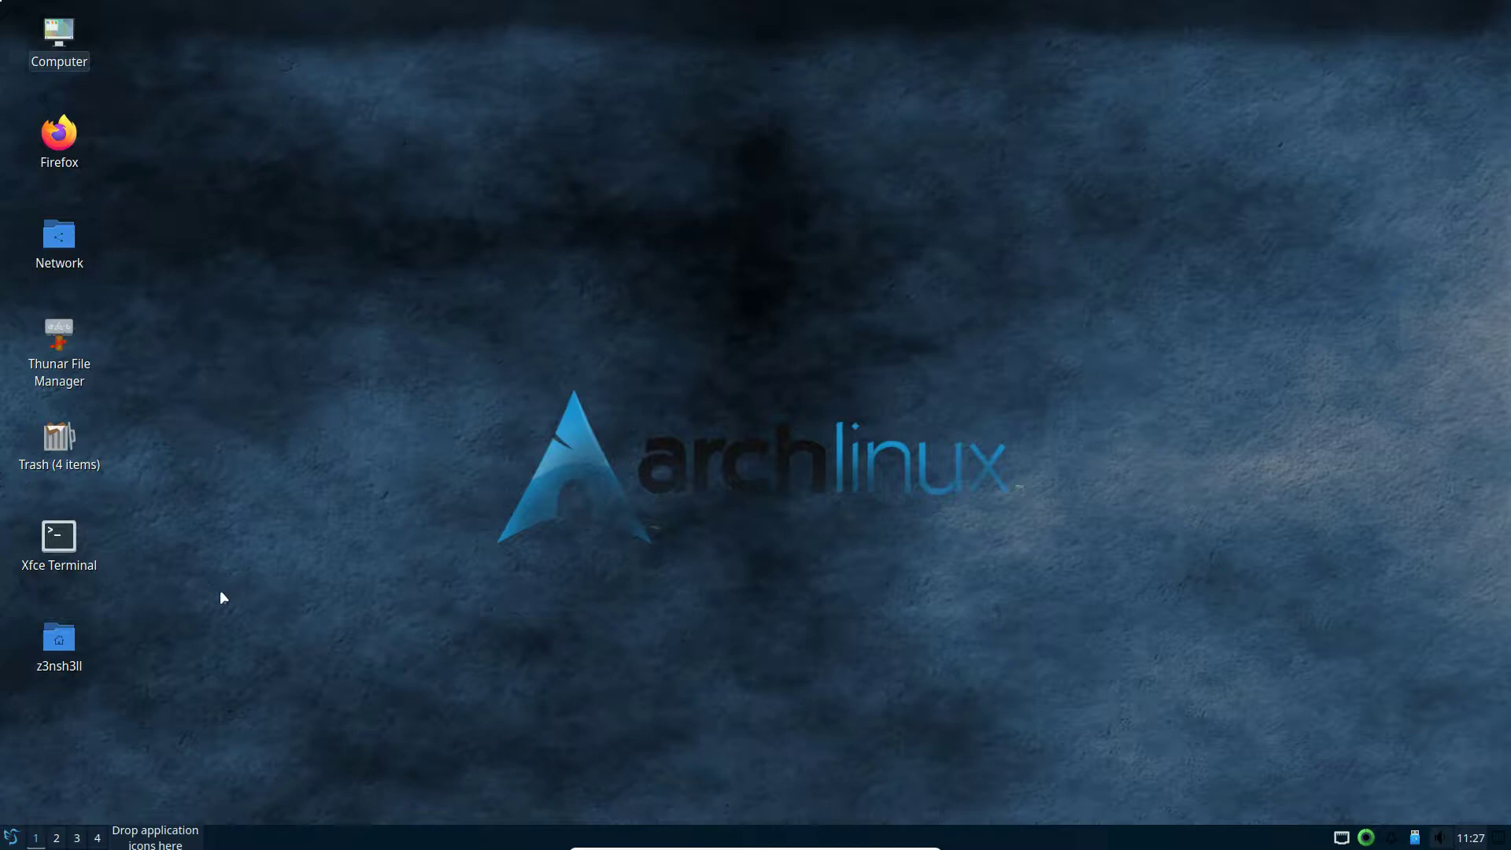
- Open Configure Panel from the start button and select the Application Menu widget under Widgets
{"action": "right_click", "coordinate": [11, 837]}
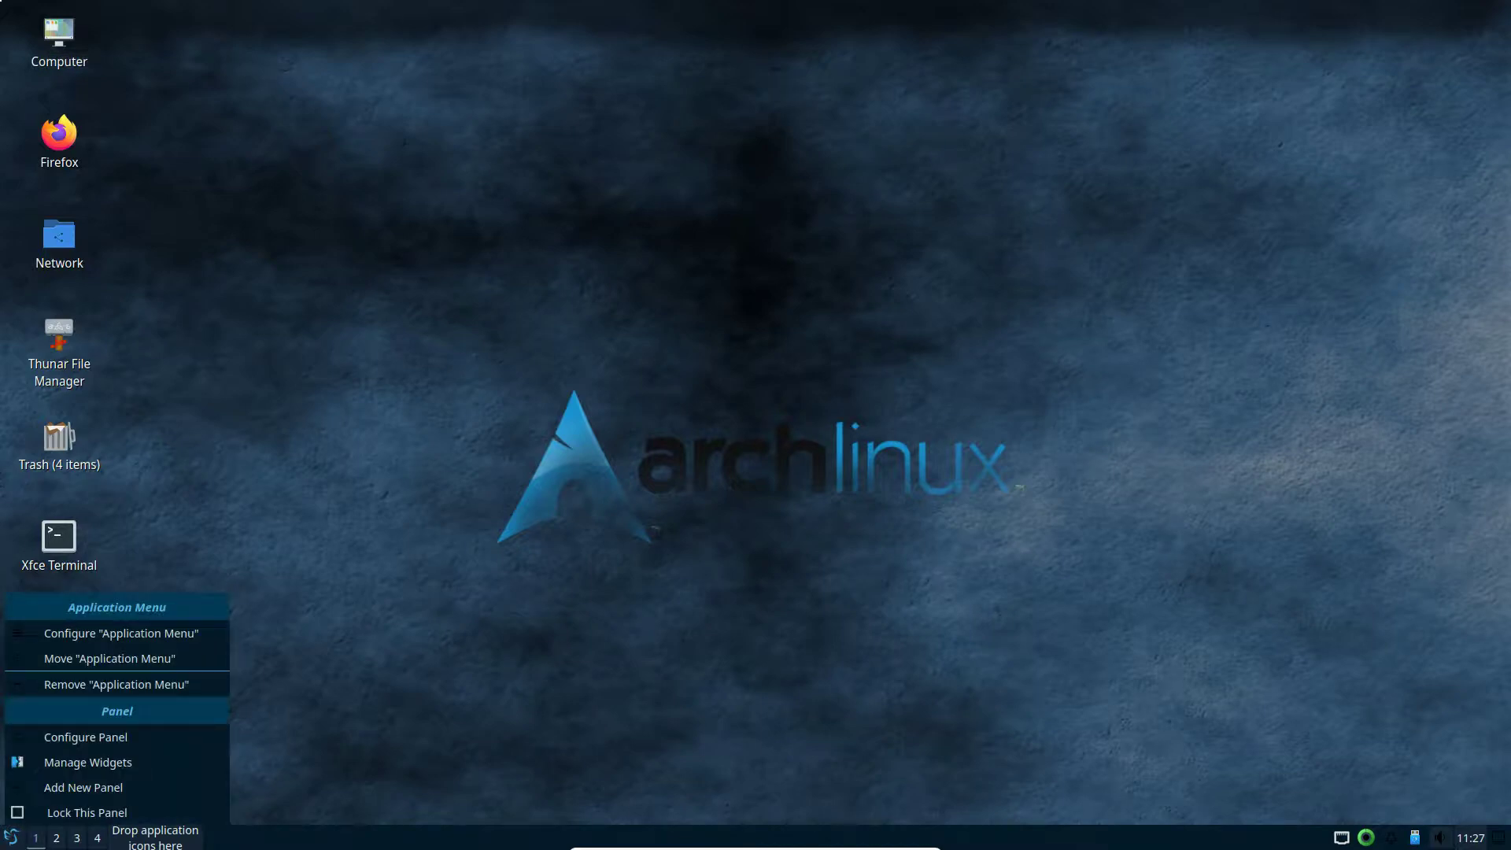
{"action": "left_click", "coordinate": [102, 747]}
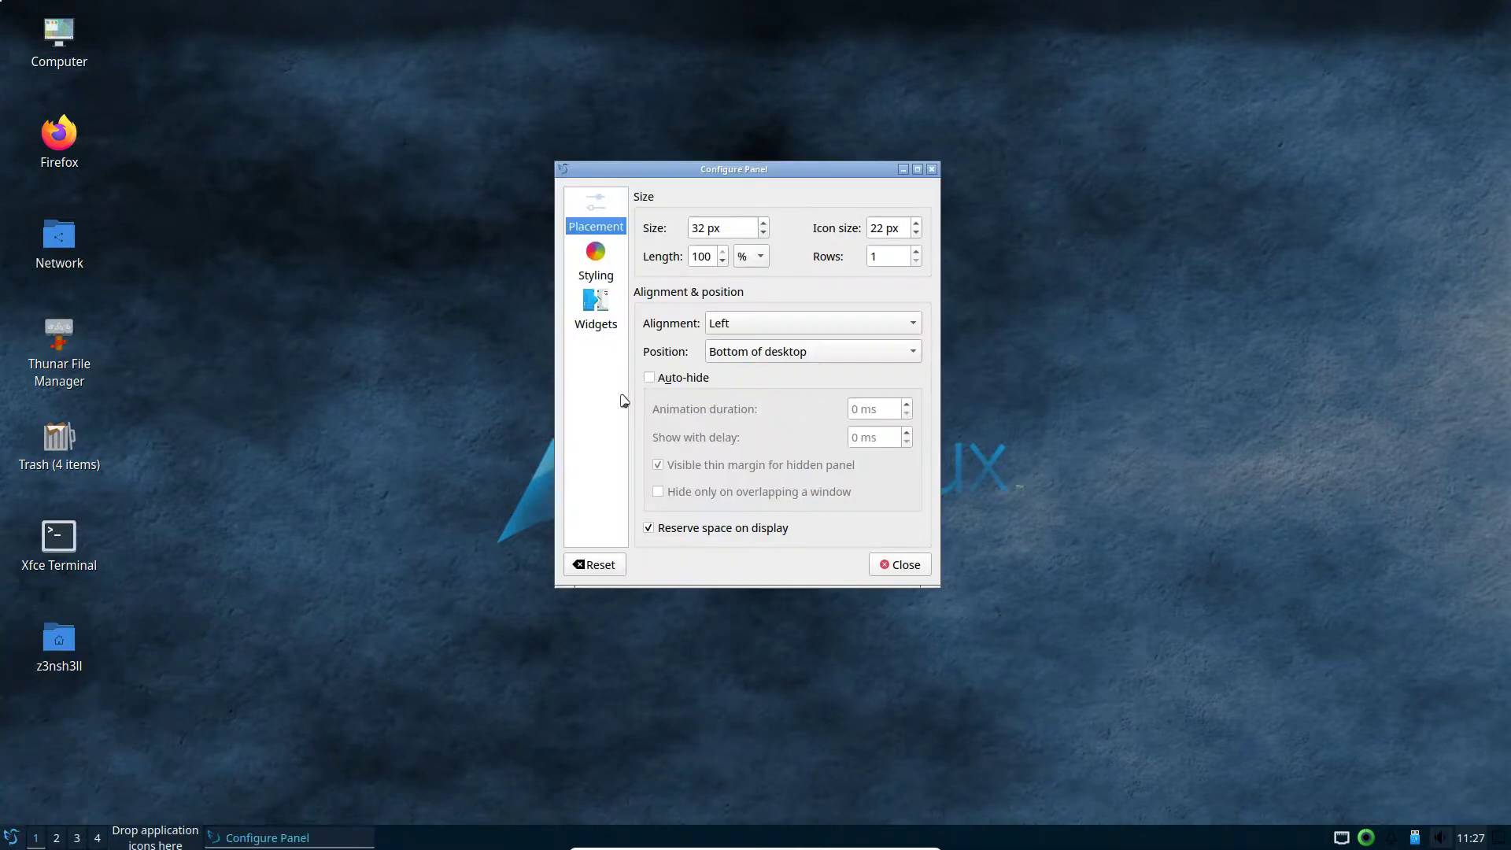
{"action": "left_click", "coordinate": [601, 304]}
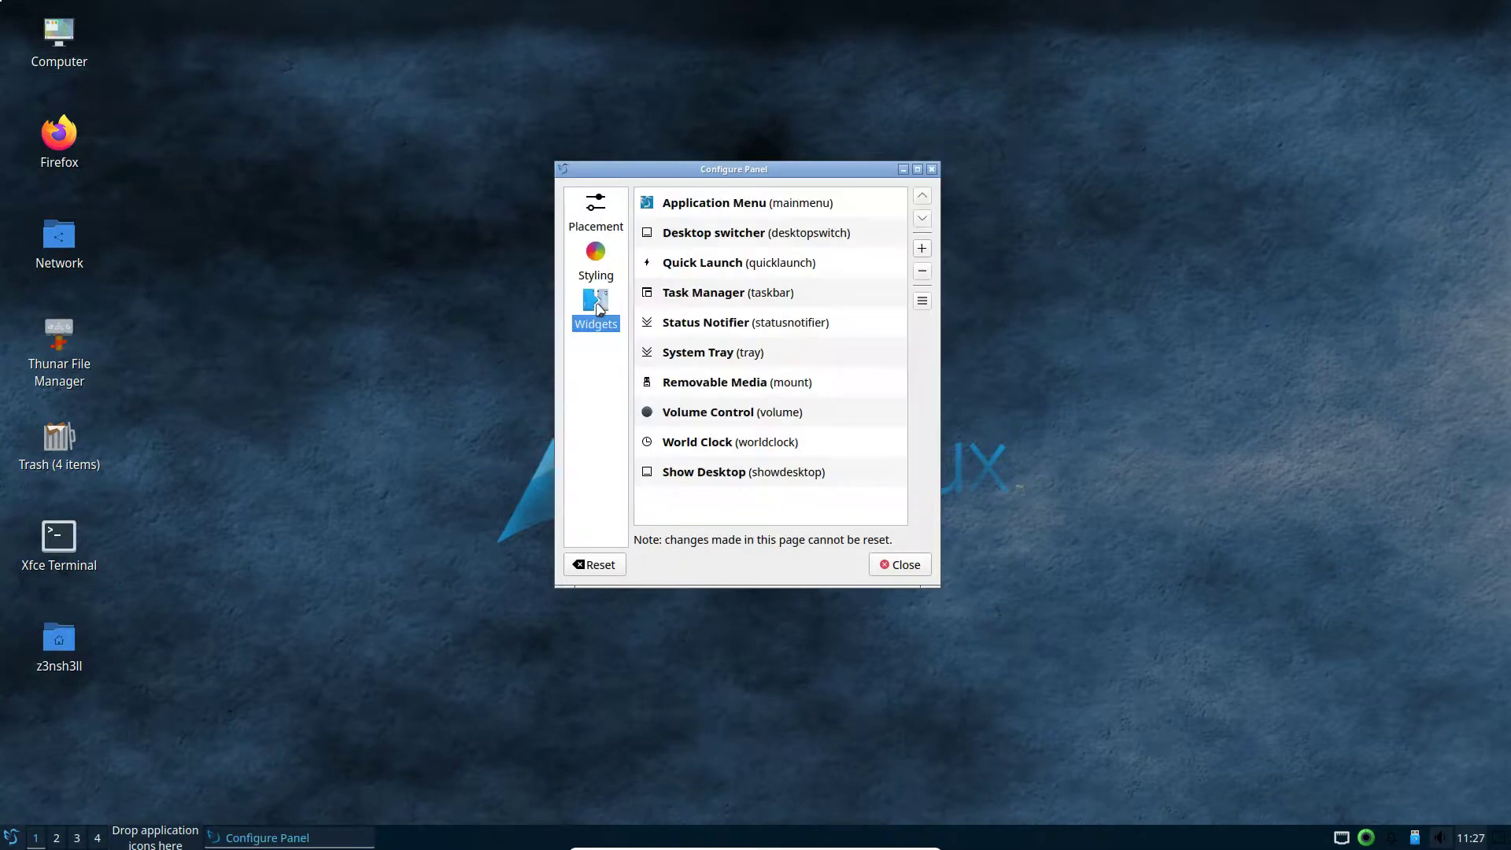
{"action": "left_click", "coordinate": [731, 215]}
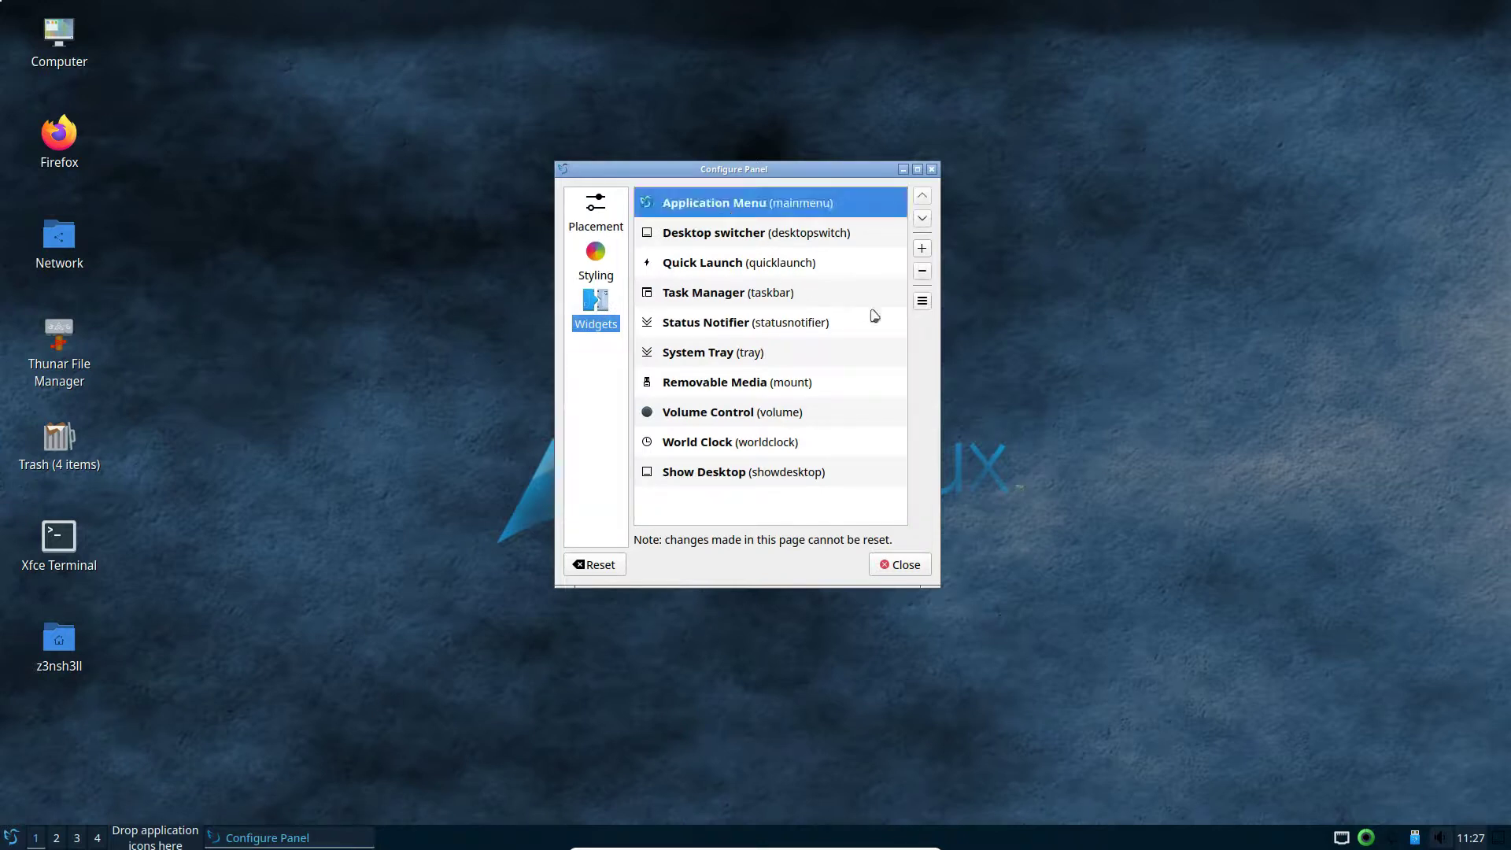
- Open the Application Menu widget settings and test the current Alt+F1 shortcut
{"action": "left_click", "coordinate": [923, 303]}
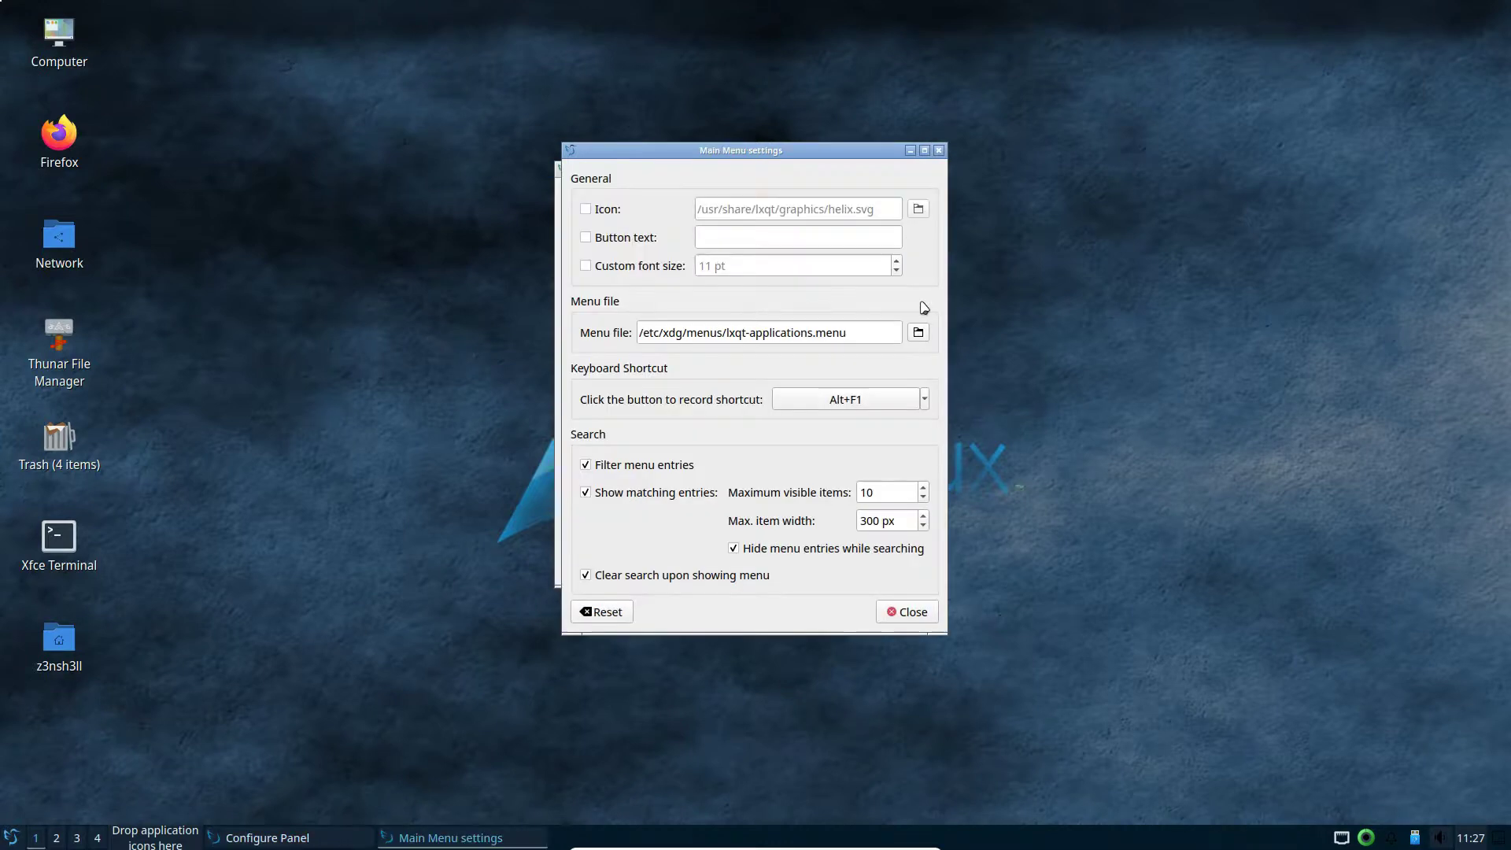
{"action": "left_click_drag", "start_coordinate": [795, 156], "coordinate": [759, 145]}
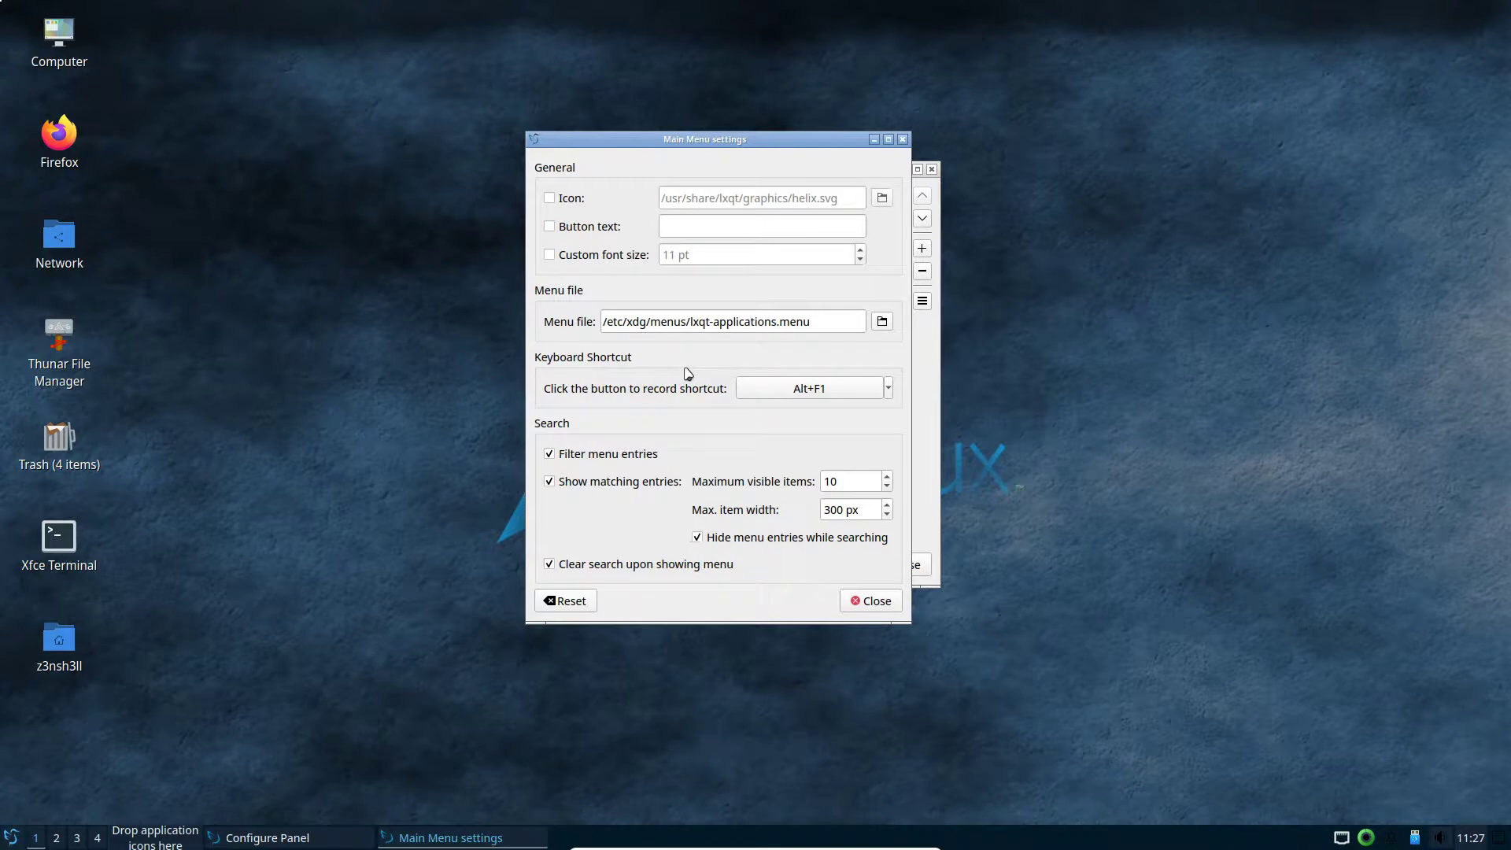
{"action": "left_click", "coordinate": [348, 485]}
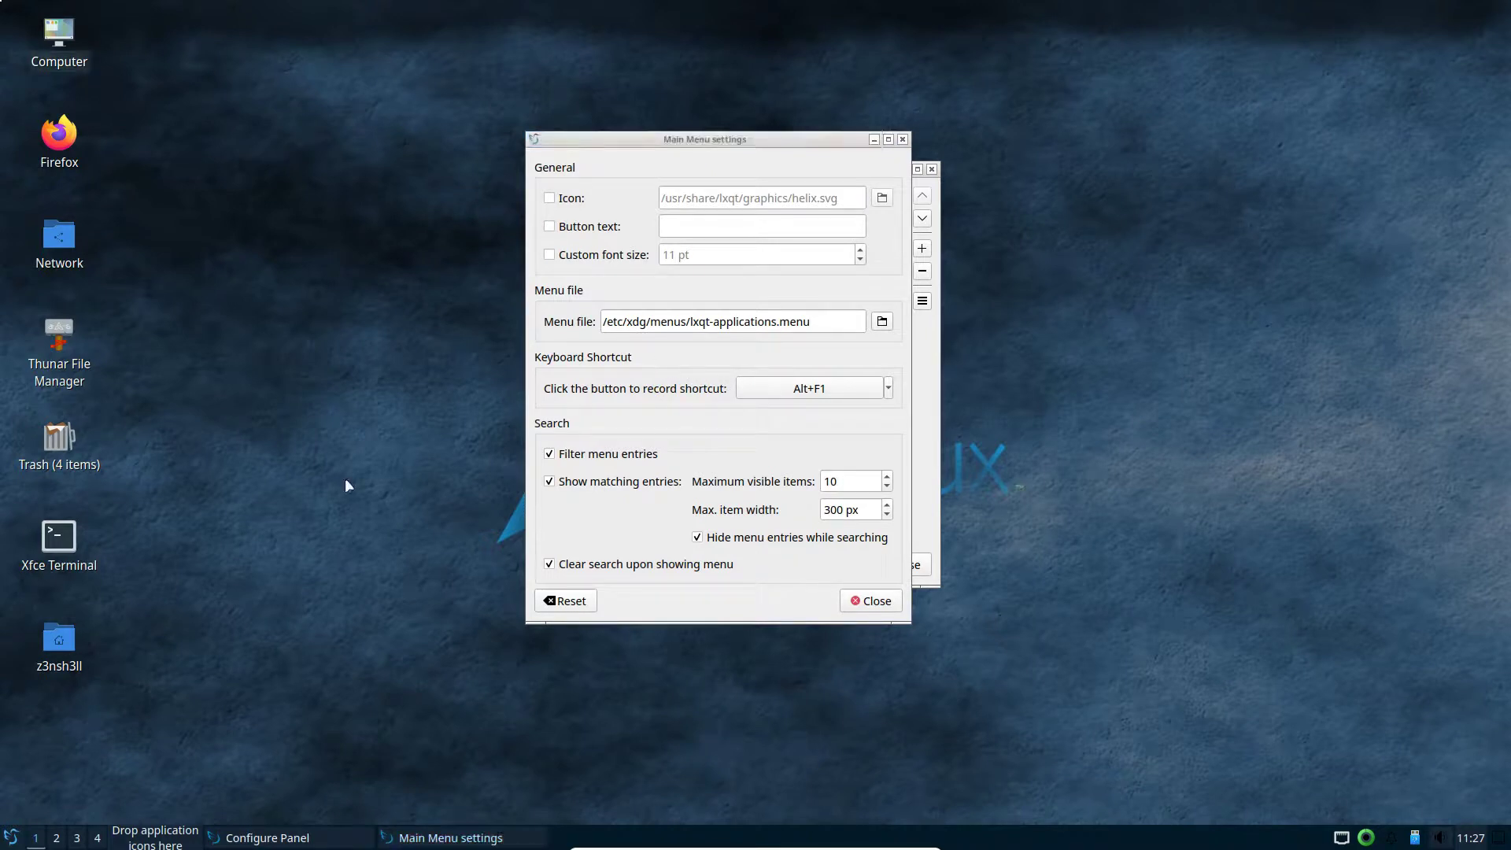
{"action": "key", "text": "alt+F1"}
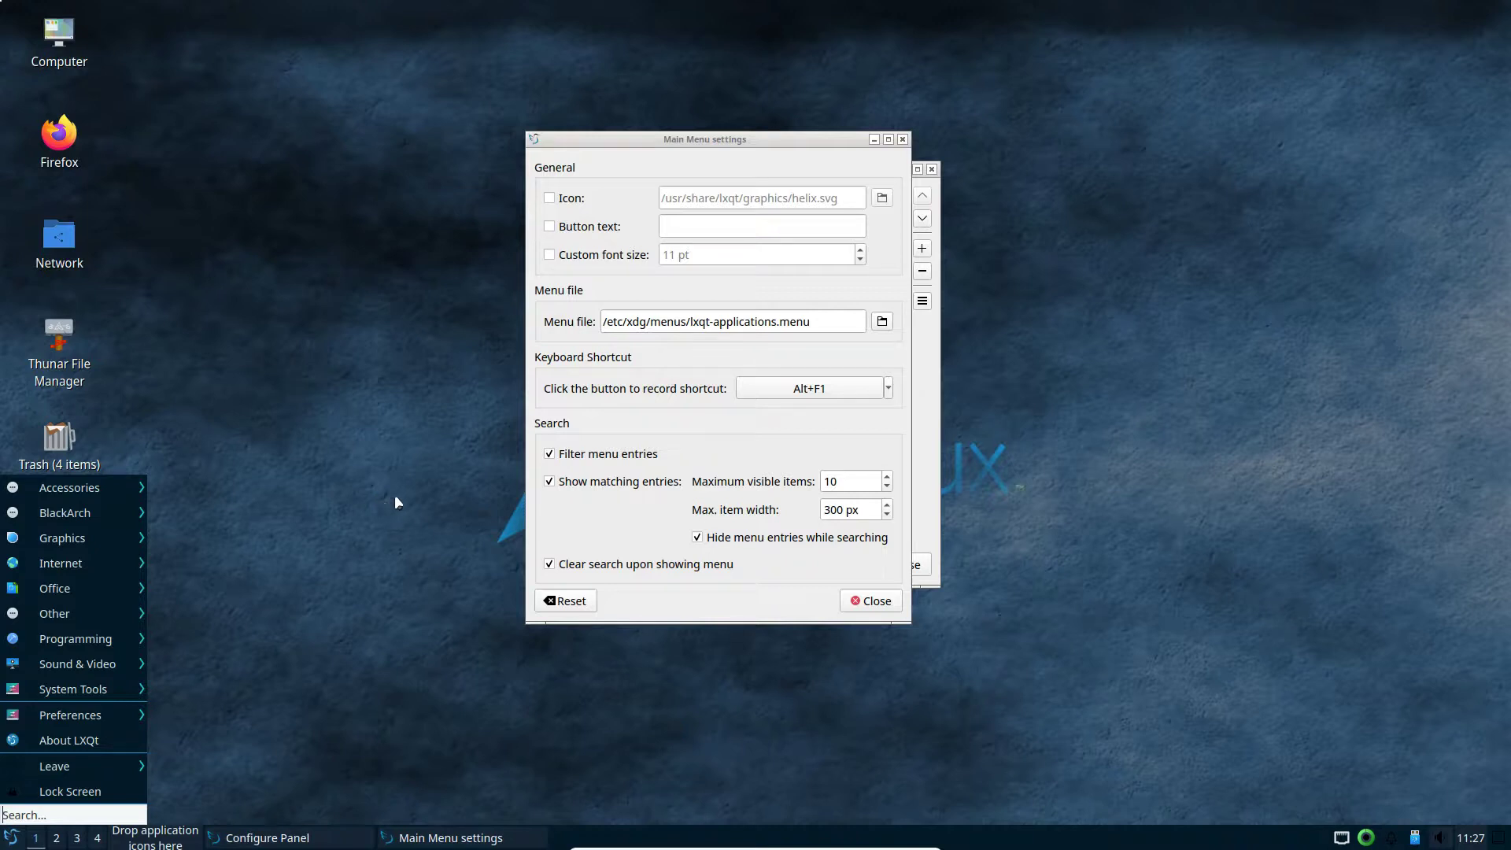
{"action": "key", "text": "Escape"}
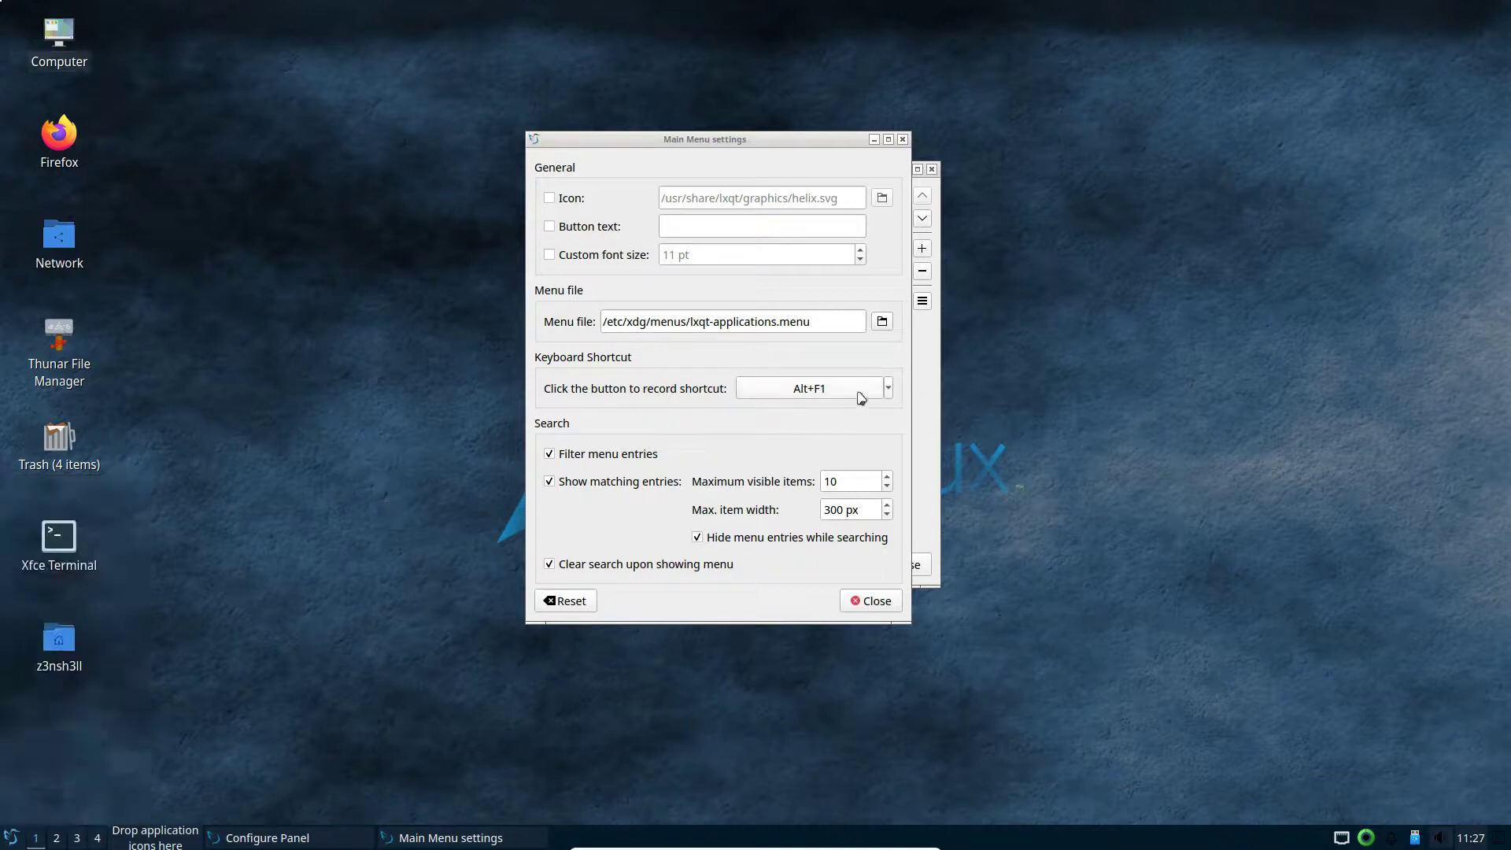
- Record Super_L as the menu shortcut and verify Super opens and closes the menu
{"action": "left_click", "coordinate": [813, 390]}
{"action": "key", "text": "Super_L"}
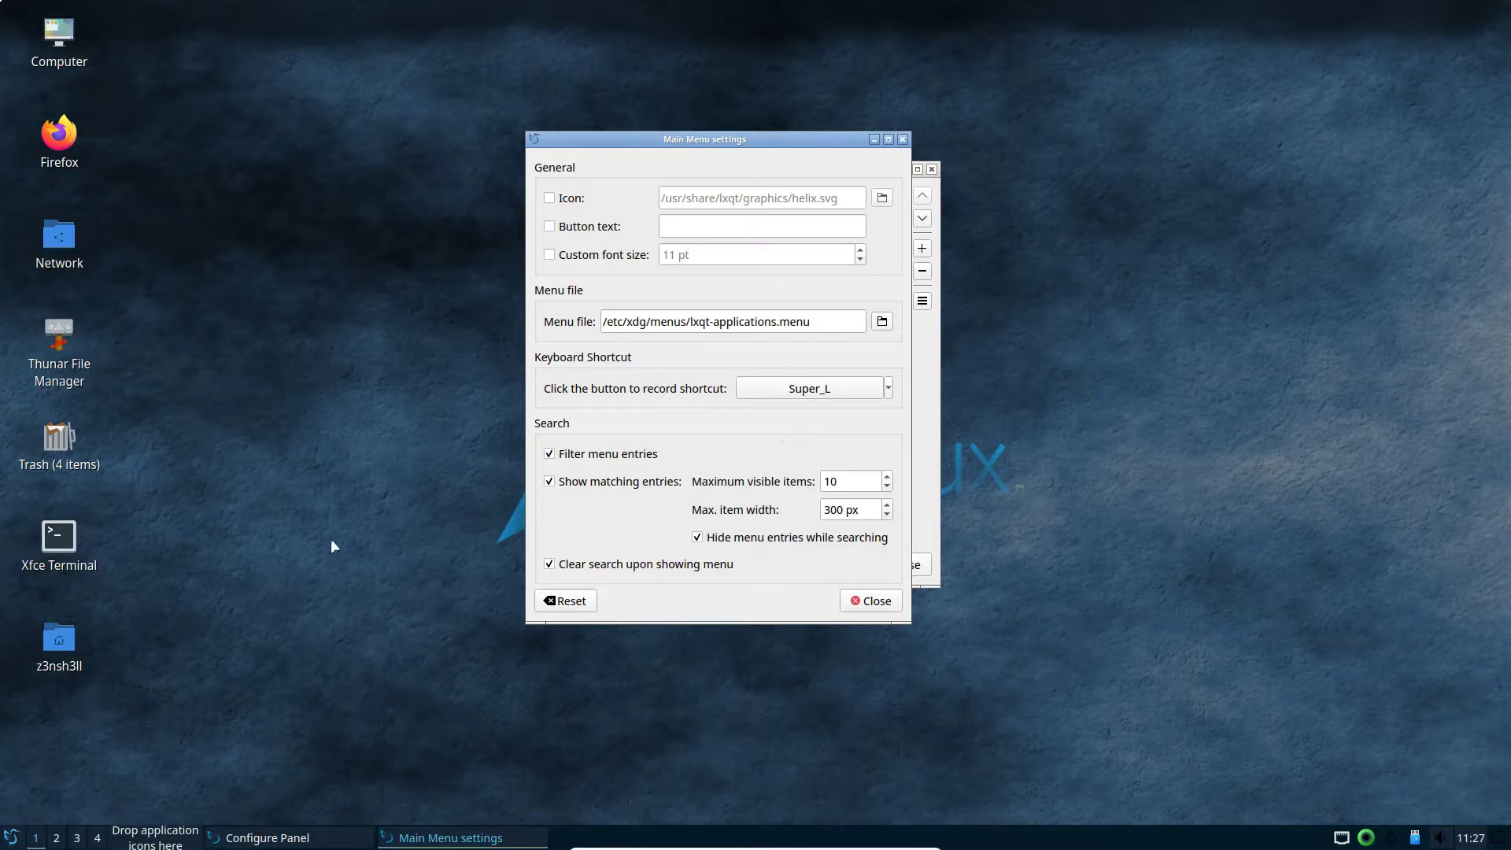
{"action": "key", "text": "Super_L"}
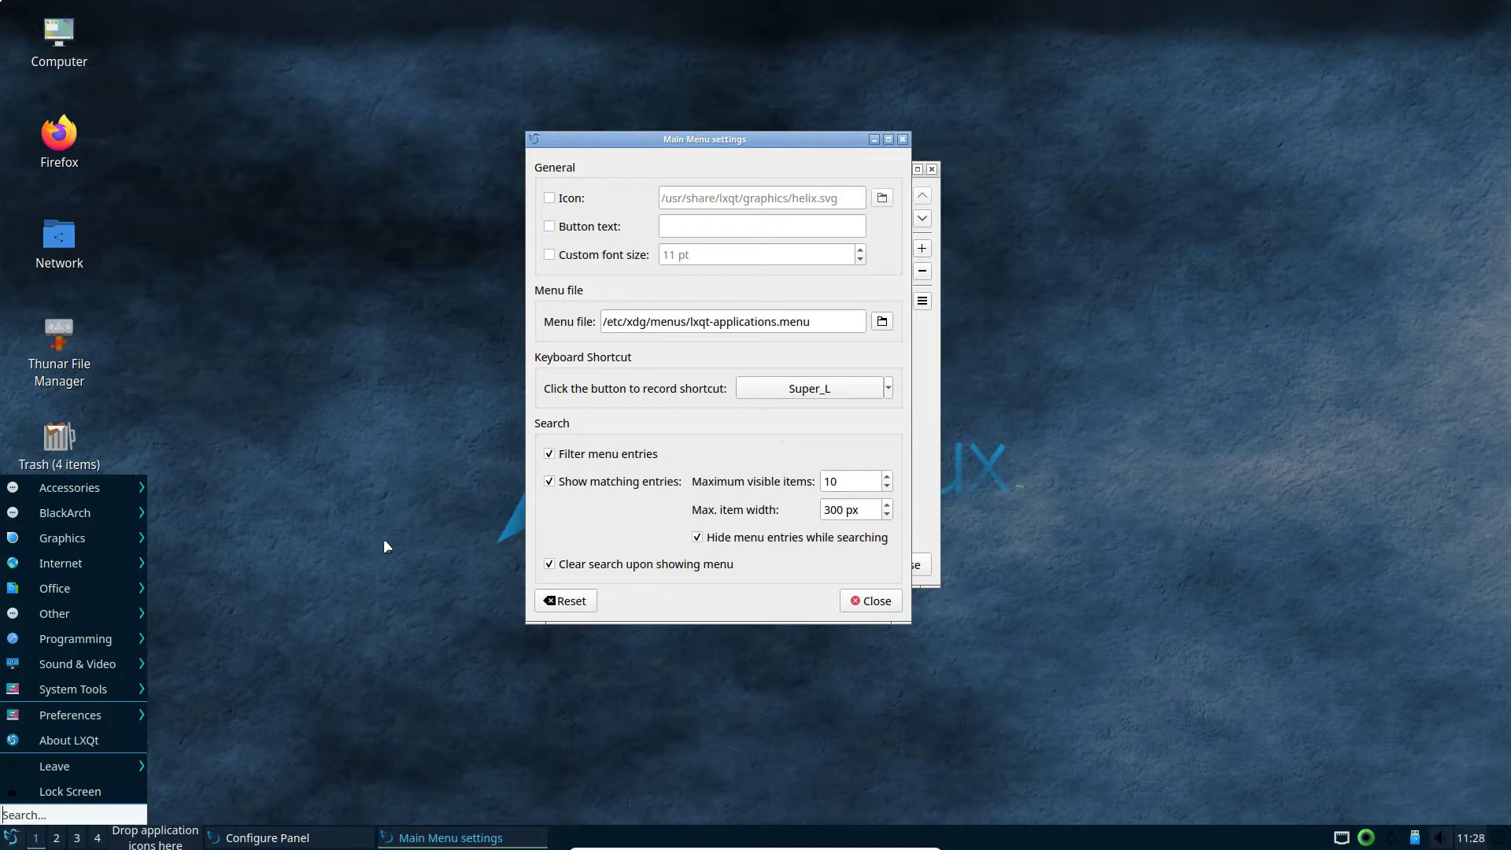
{"action": "key", "text": "Super_L"}
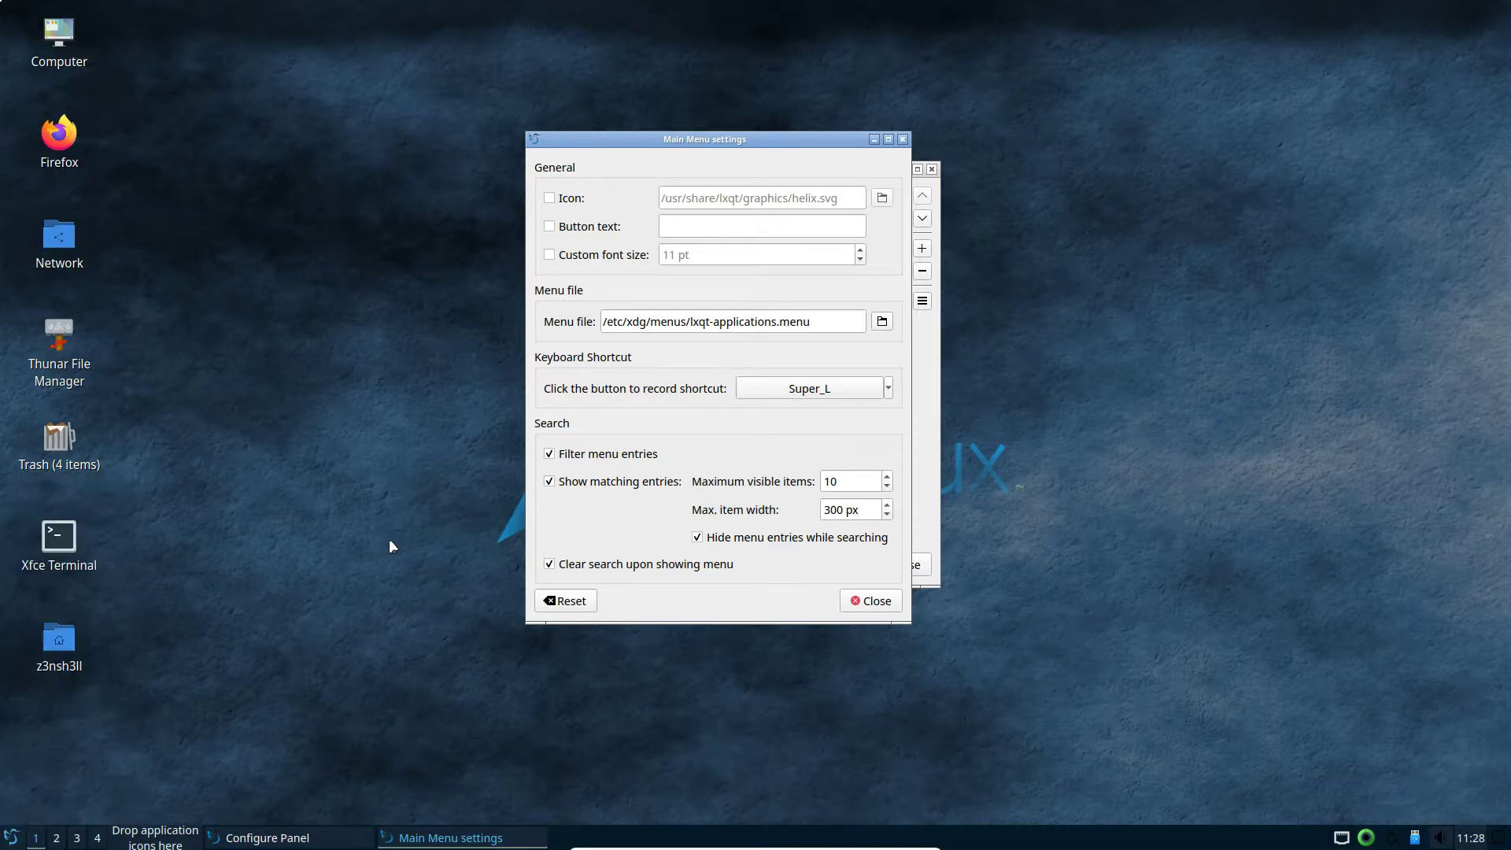
- Close Main Menu settings and Configure Panel, then try a throwaway 'asfdsad' menu search
{"action": "left_click", "coordinate": [871, 600]}
{"action": "left_click", "coordinate": [901, 564]}
{"action": "key", "text": "Super_L"}
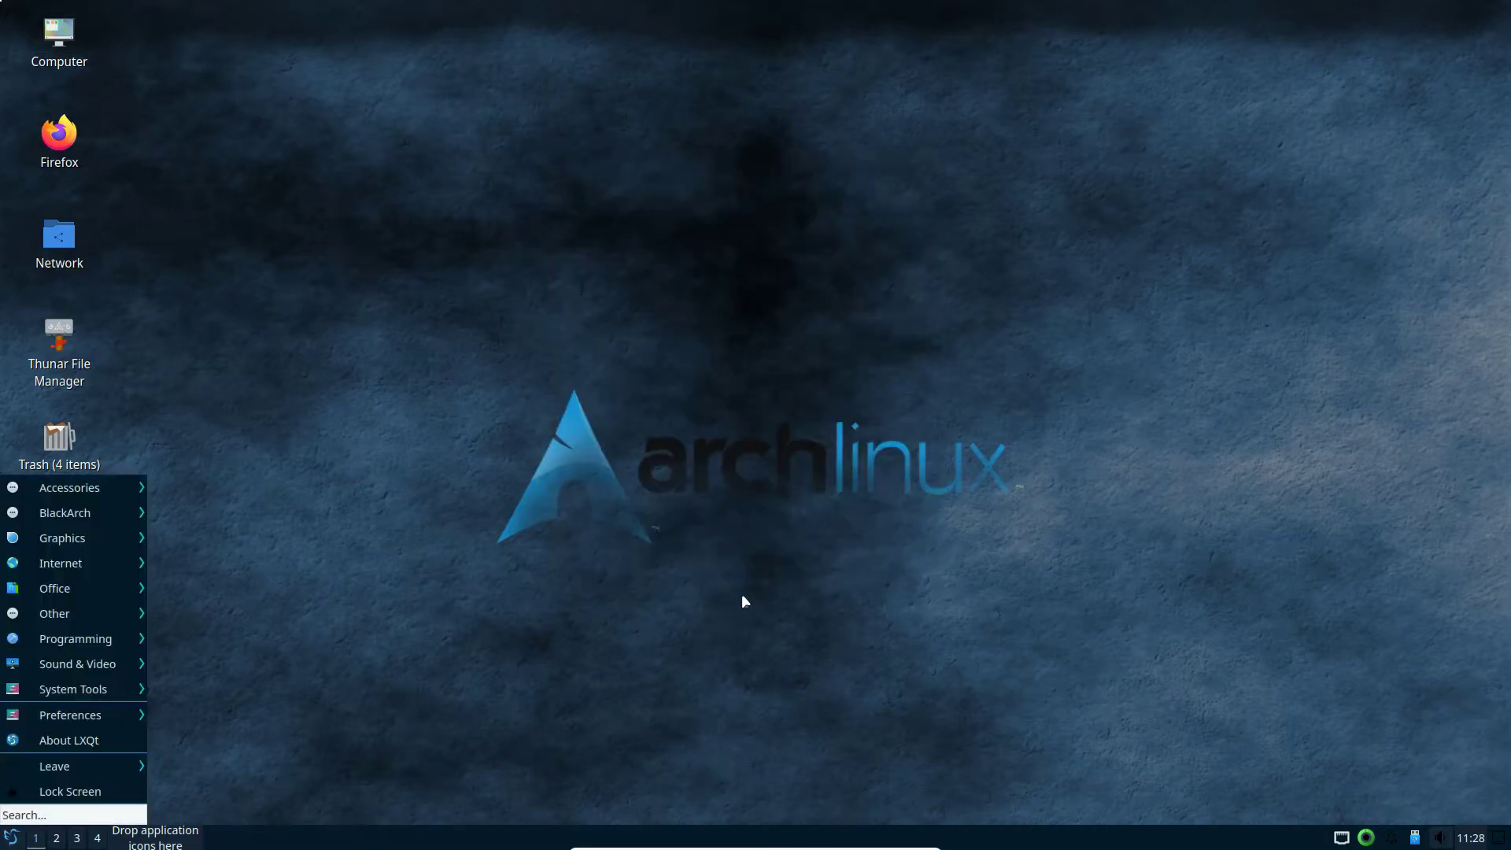
{"action": "type", "text": "asfdsad"}
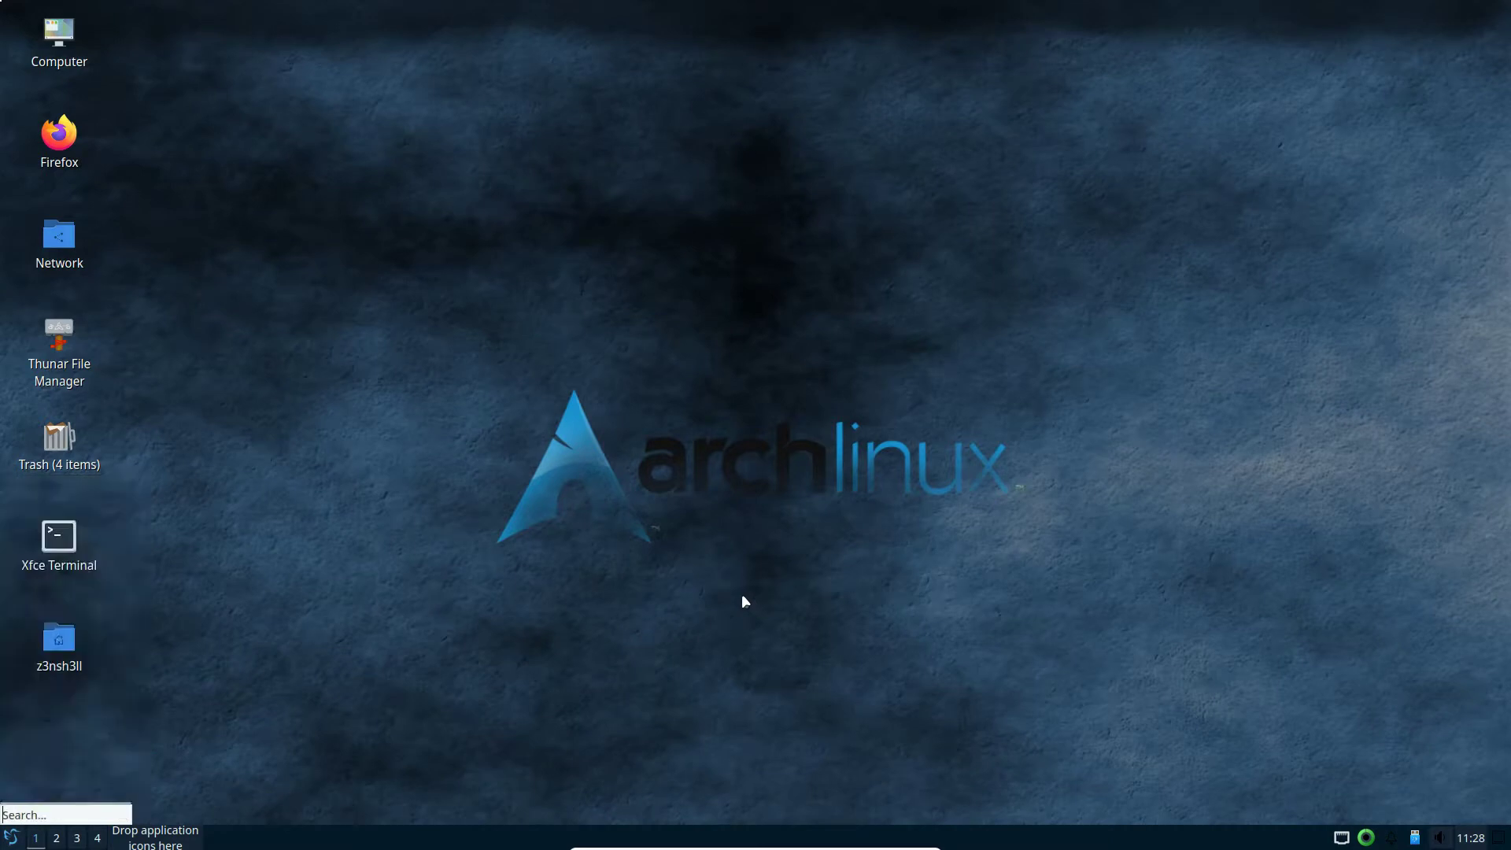
{"action": "key", "text": "Escape"}
{"action": "key", "text": "Escape"}
- Search the application menu for 'burp', then 'sqlmap', and launch sqlmap
{"action": "key", "text": "Super_L"}
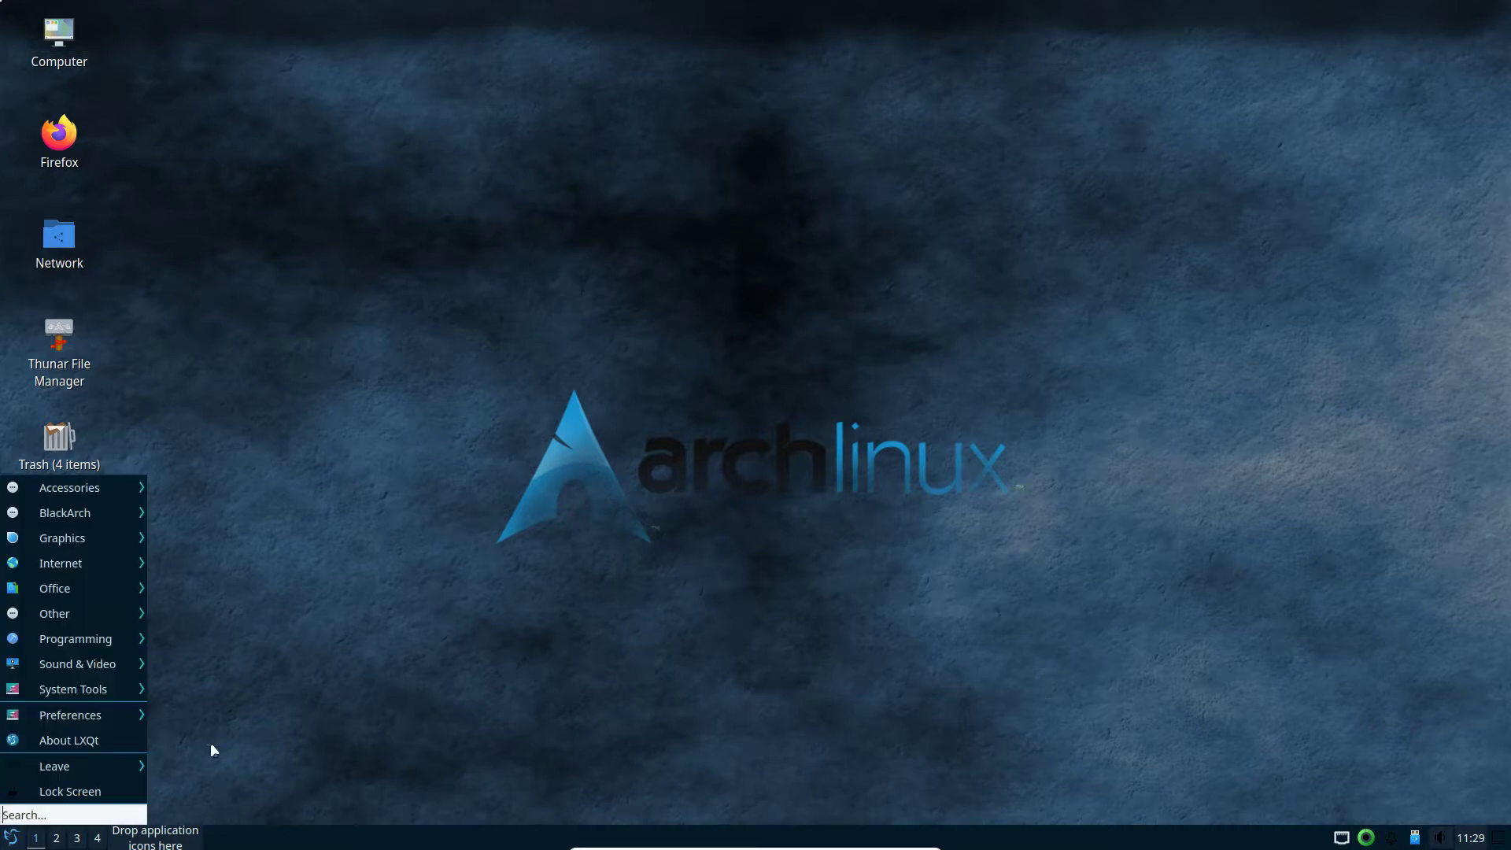
{"action": "type", "text": "burp"}
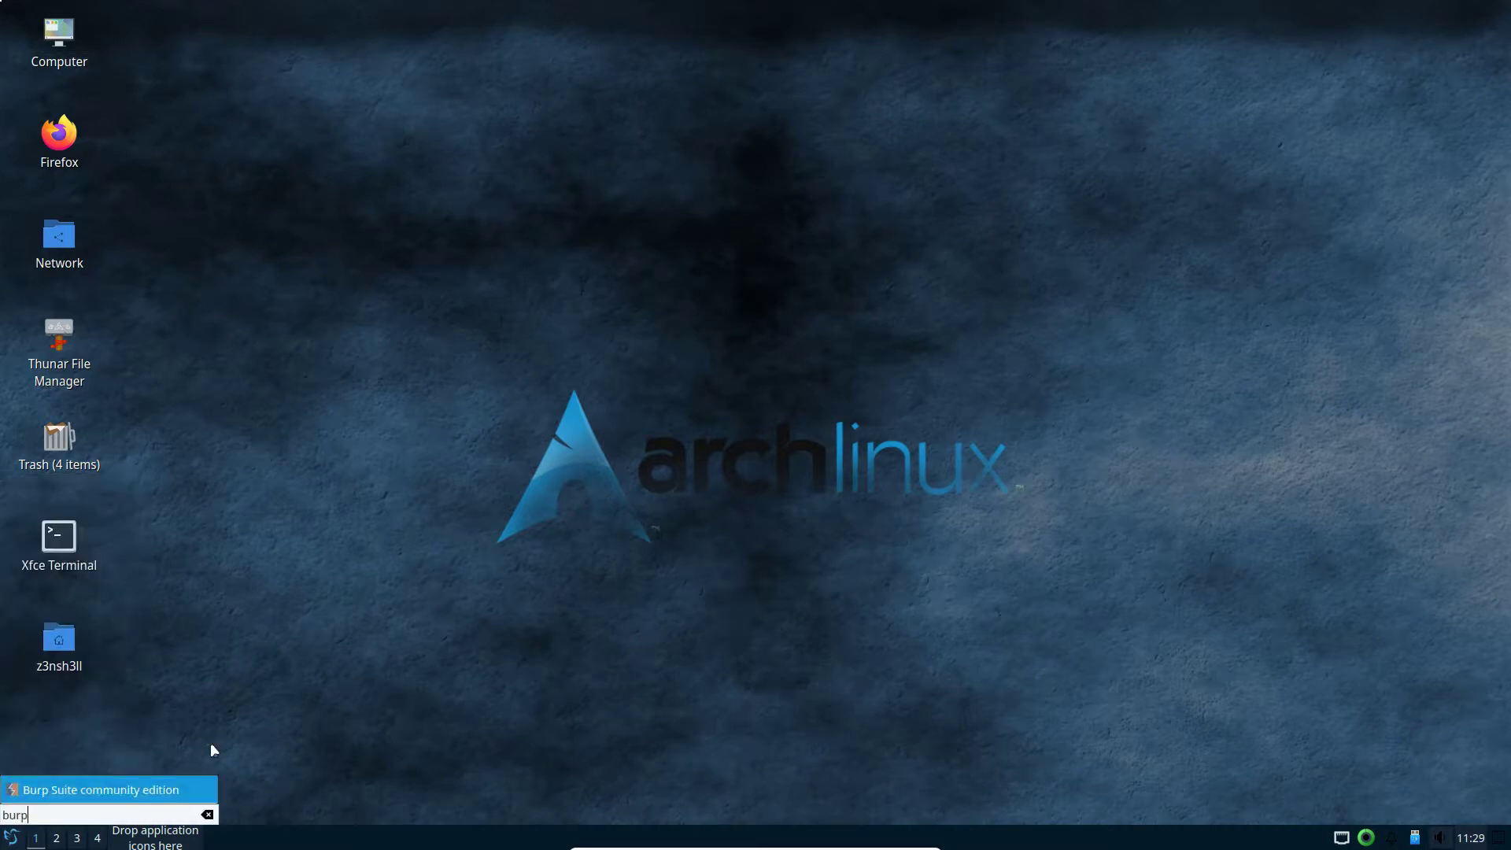
{"action": "key", "text": "BackSpace"}
{"action": "key", "text": "BackSpace"}
{"action": "key", "text": "BackSpace"}
{"action": "key", "text": "BackSpace"}
{"action": "type", "text": "sqlmap"}
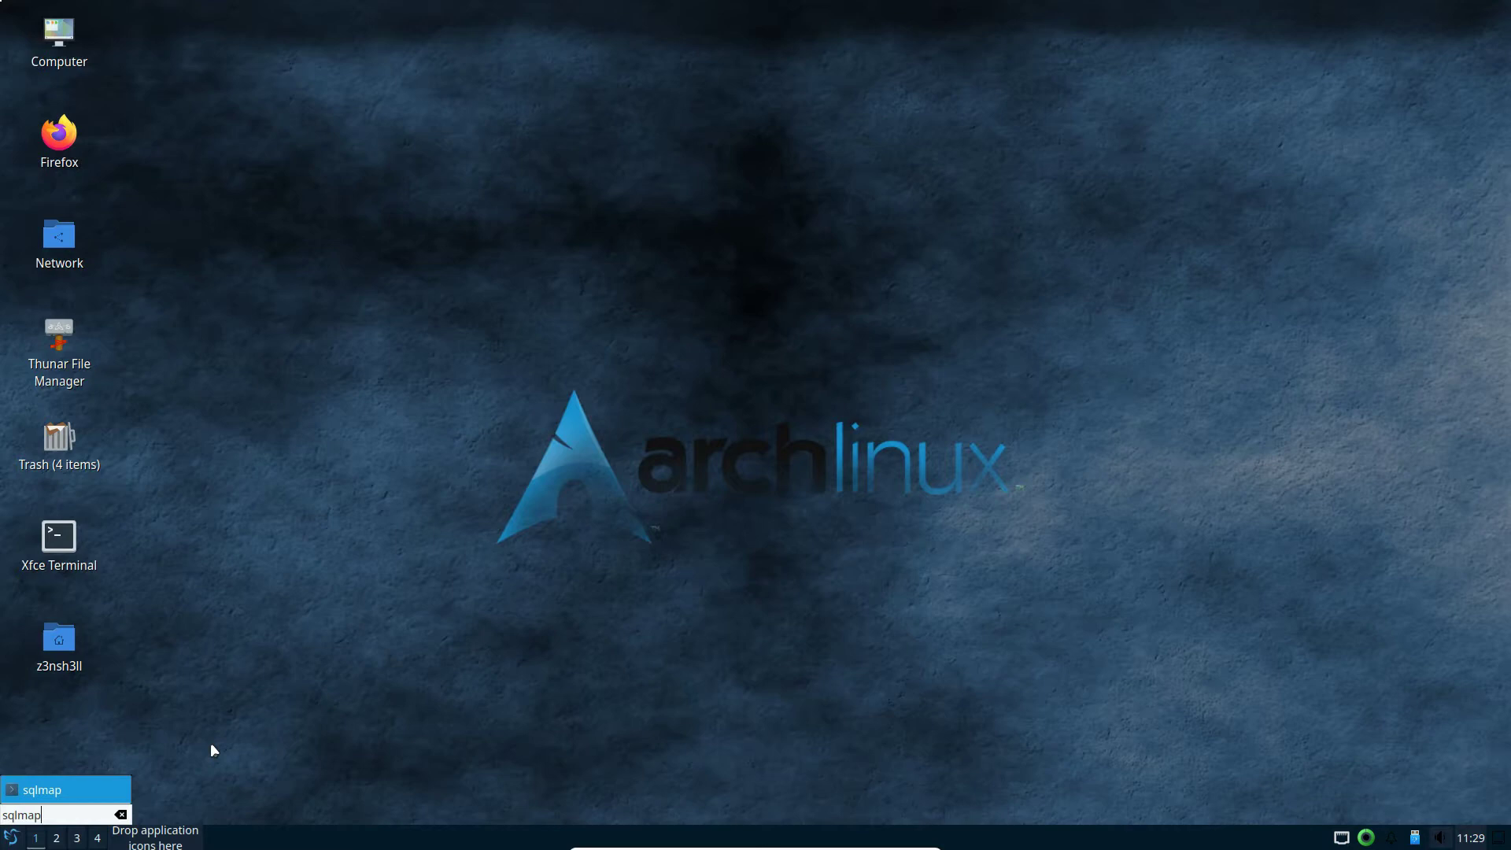
{"action": "key", "text": "Return"}
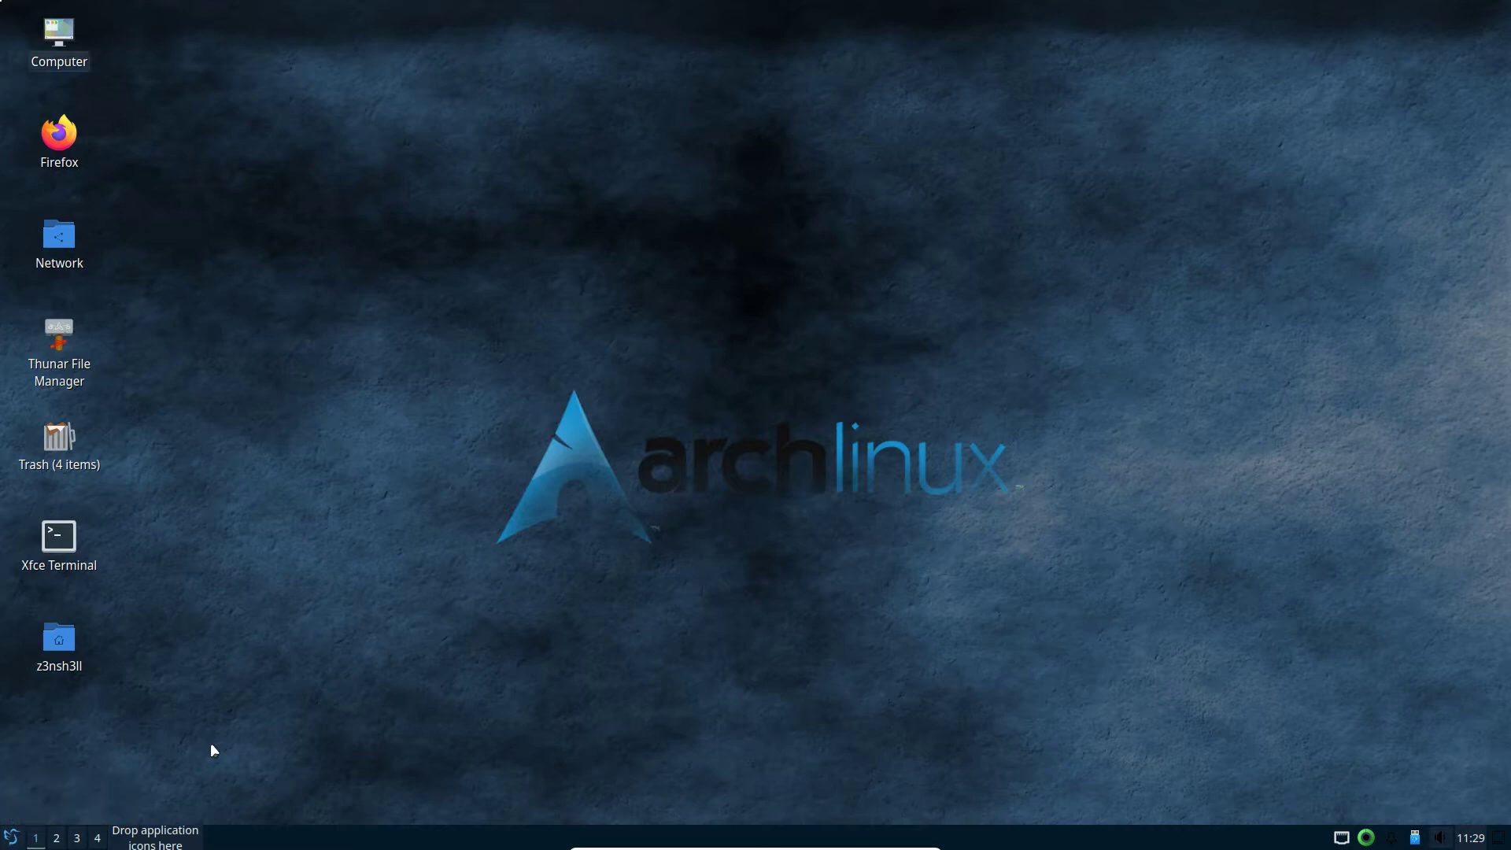